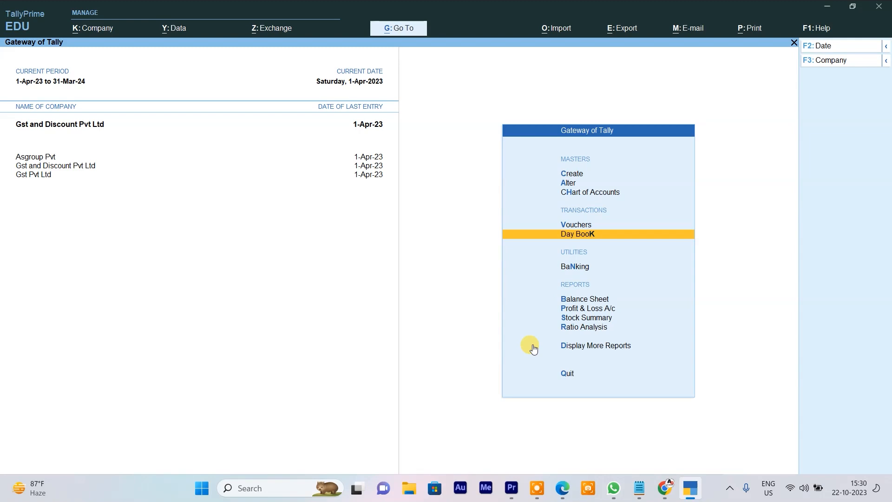
- Examine purchase voucher no. 2 from the Day Book, then close it without changes
key("Return")
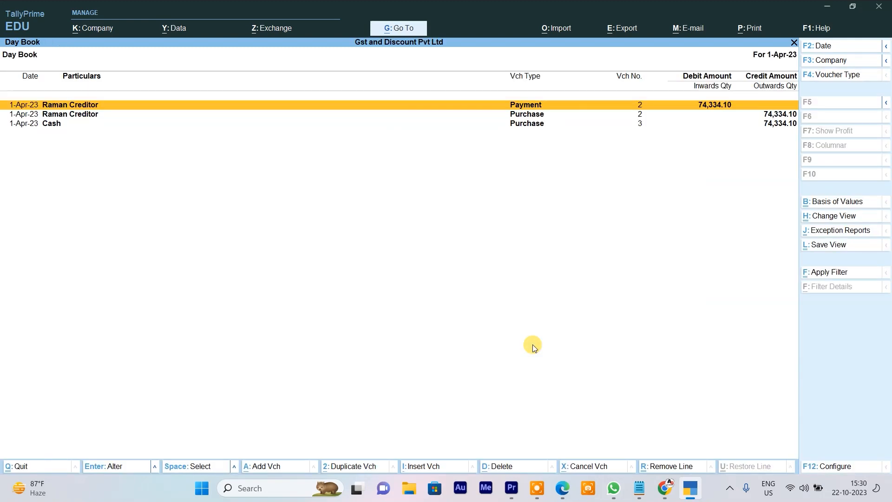
key("Down")
key("Return")
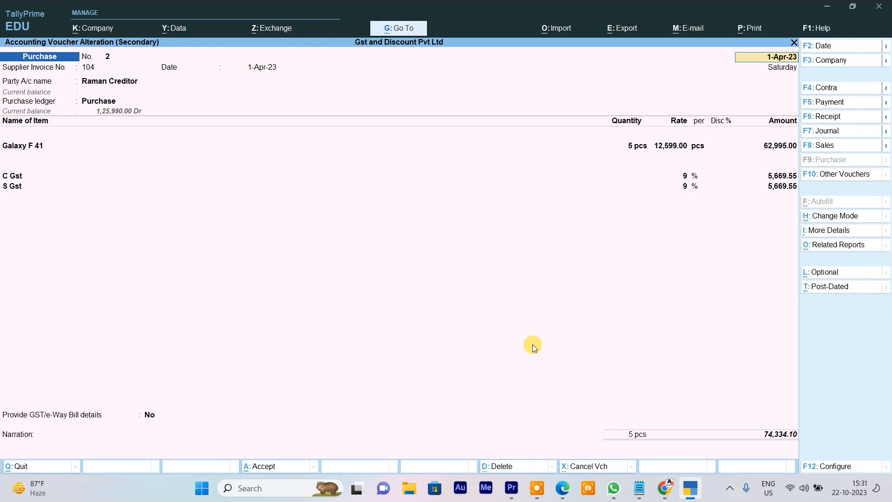
key("Escape")
key("y")
key("Escape")
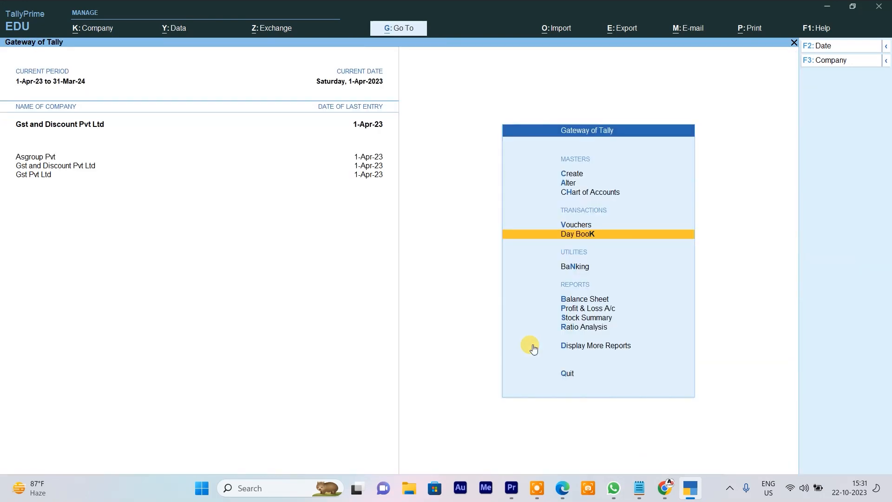
- Inspect the Stock Summary down through the Samsung group to the Galaxy F 41 item's April vouchers
key("Down")
key("Down")
key("Down")
key("Down")
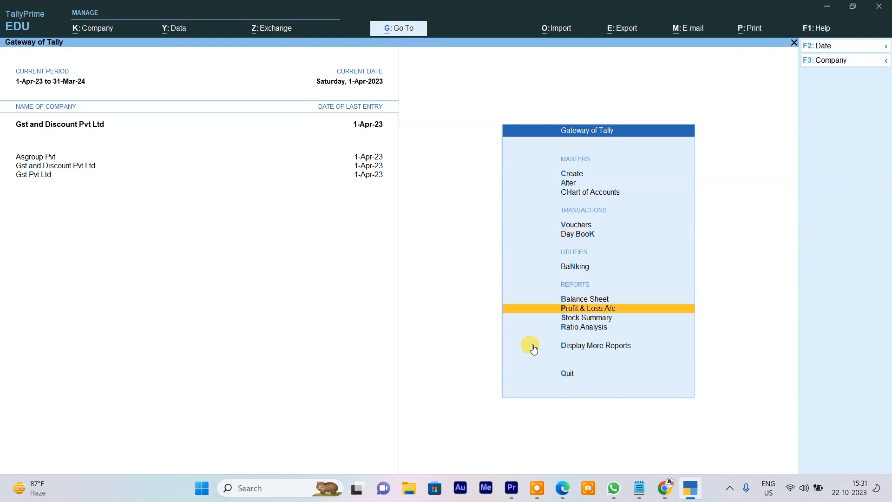
key("Return")
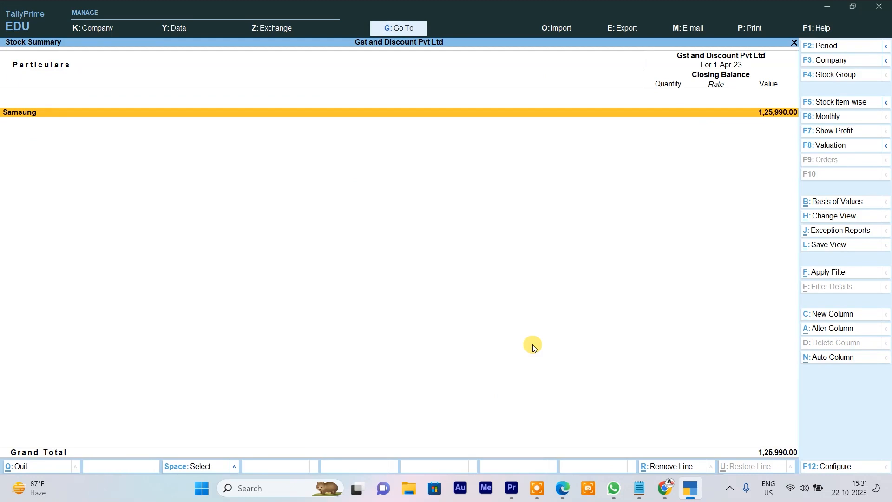
key("Return")
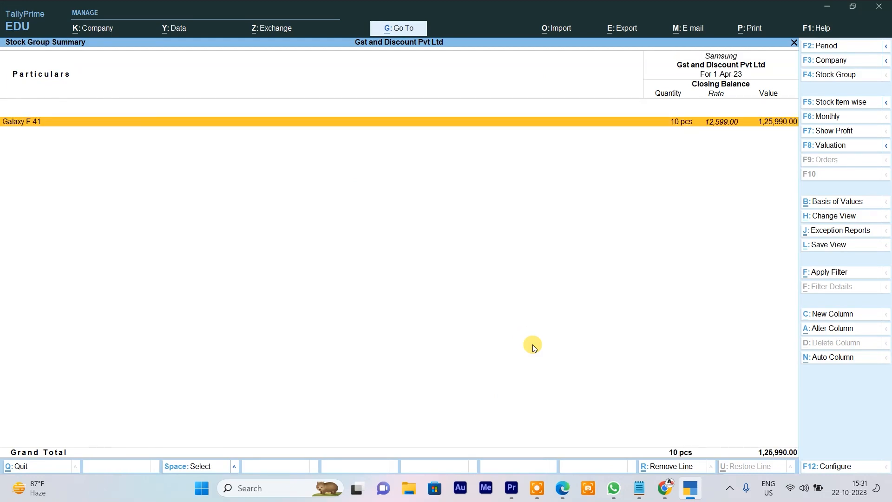
key("Return")
key("Return")
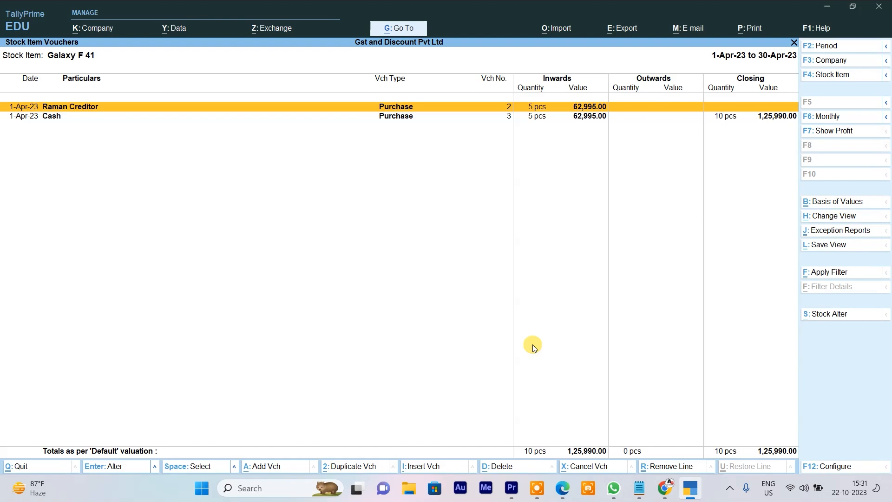
- Review the cash purchase voucher's receipt and party details, leave it unsaved and close the stock reports
key("Down")
key("Return")
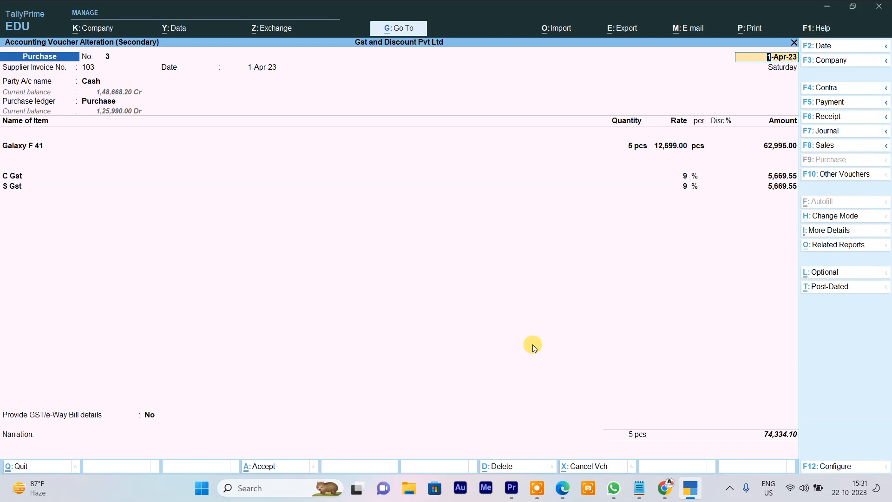
key("Return")
key("Return")
key("Return")
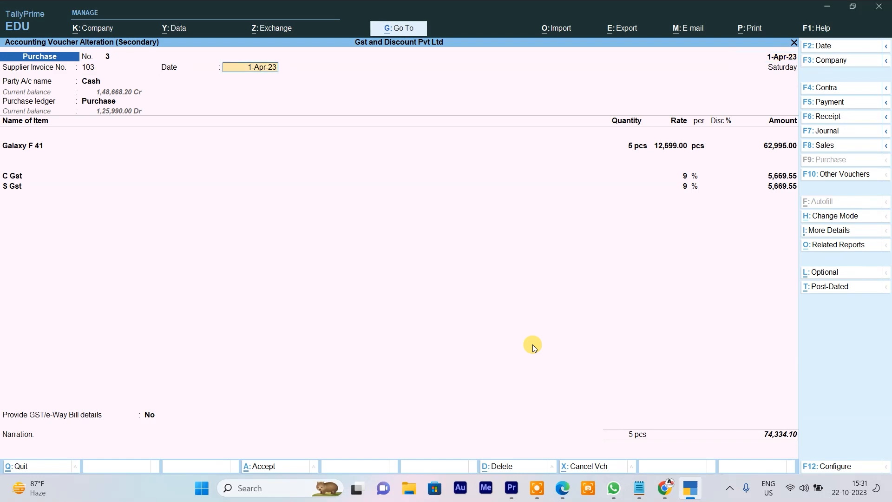
key("Return")
key("Return")
key("Return")
key("Return")
key("Return")
key("Return")
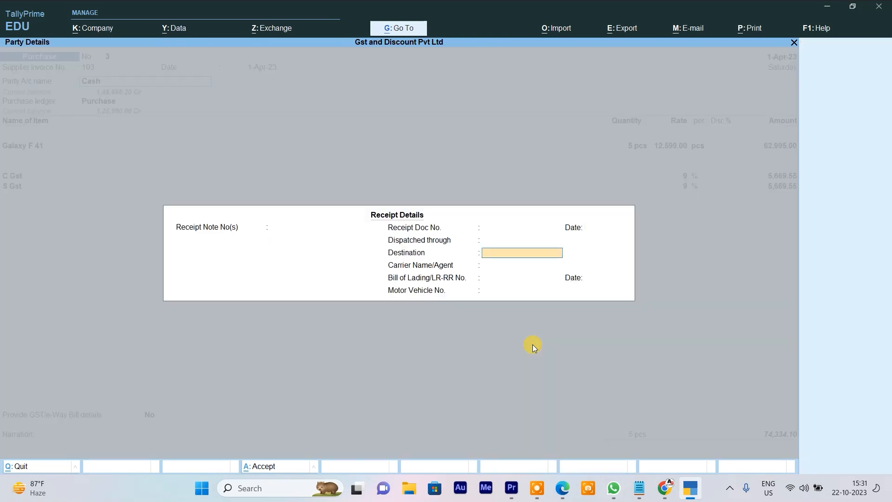
key("Return")
key("Return")
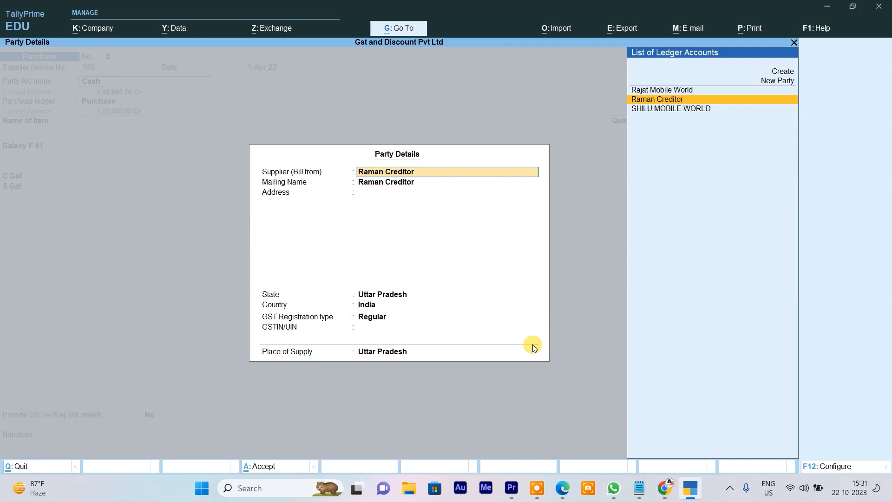
key("BackSpace")
key("Escape")
key("y")
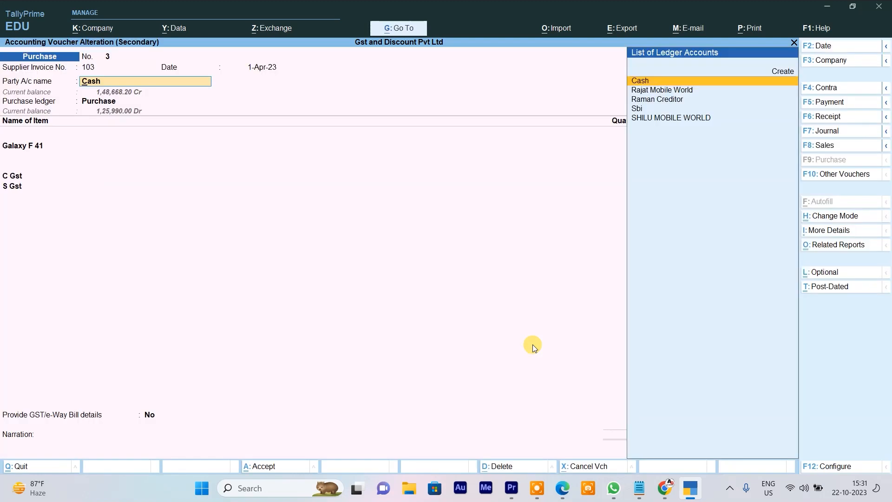
key("Escape")
key("y")
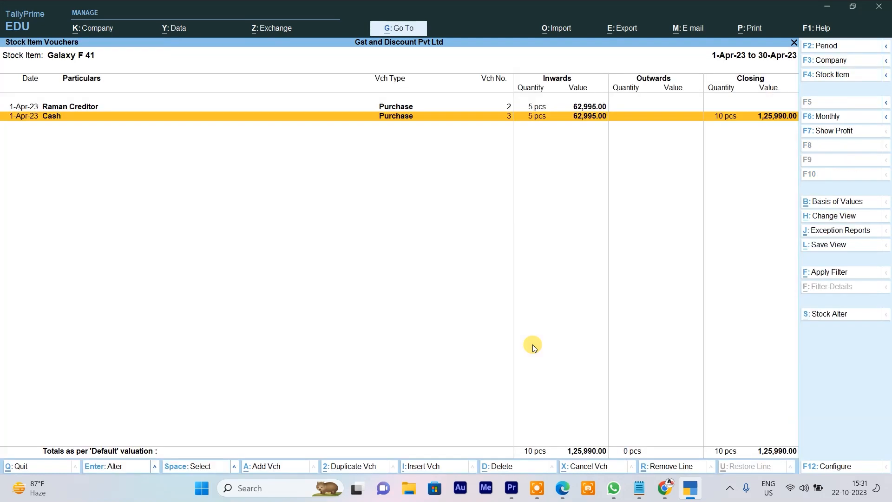
key("Escape")
key("Escape")
key("Escape")
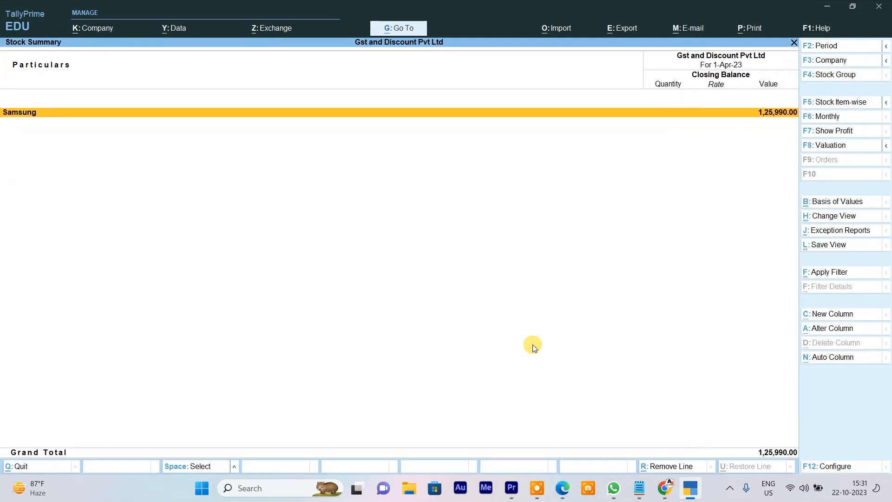
key("Escape")
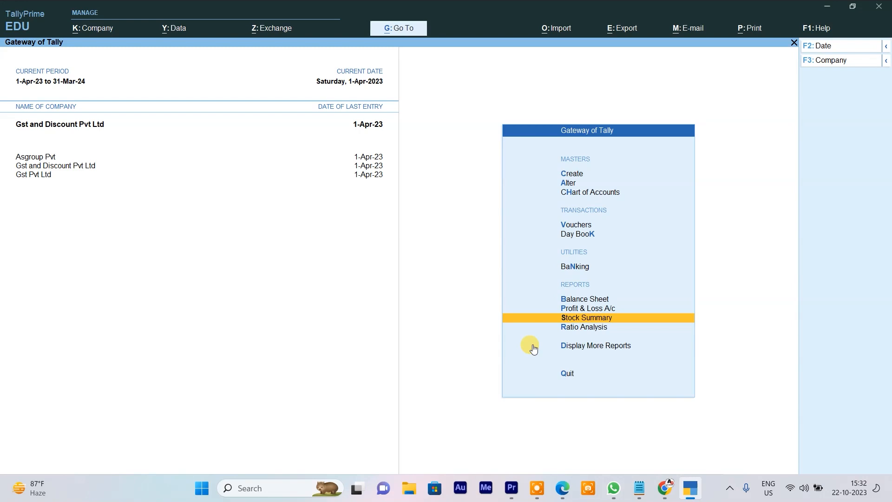
- Start a new sales voucher
key("Up")
key("Up")
key("Up")
key("Up")
key("Up")
key("Up")
key("Down")
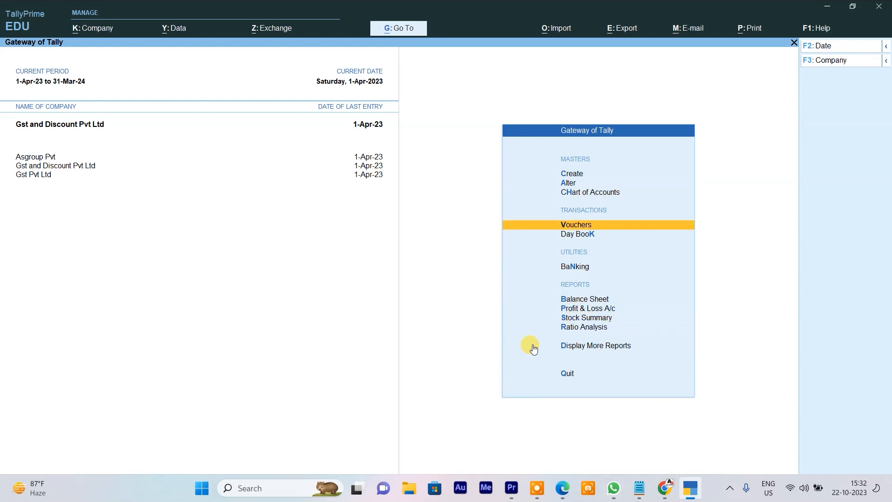
key("Return")
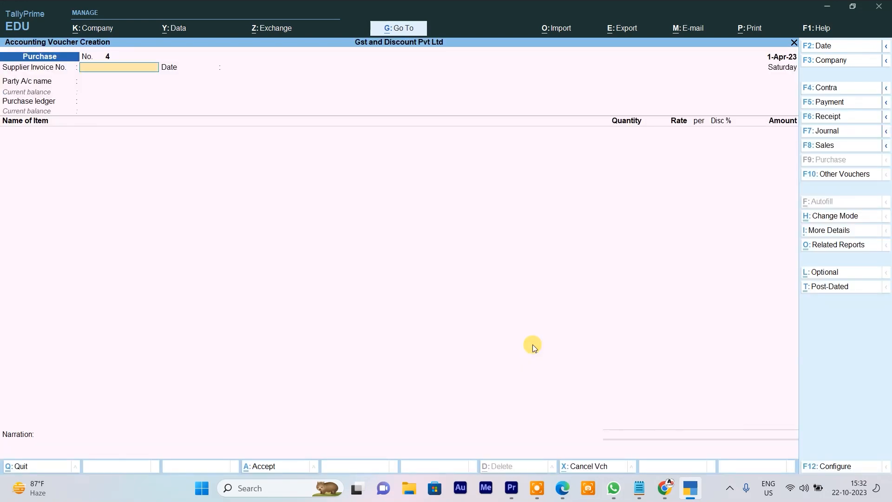
left_click(822, 145)
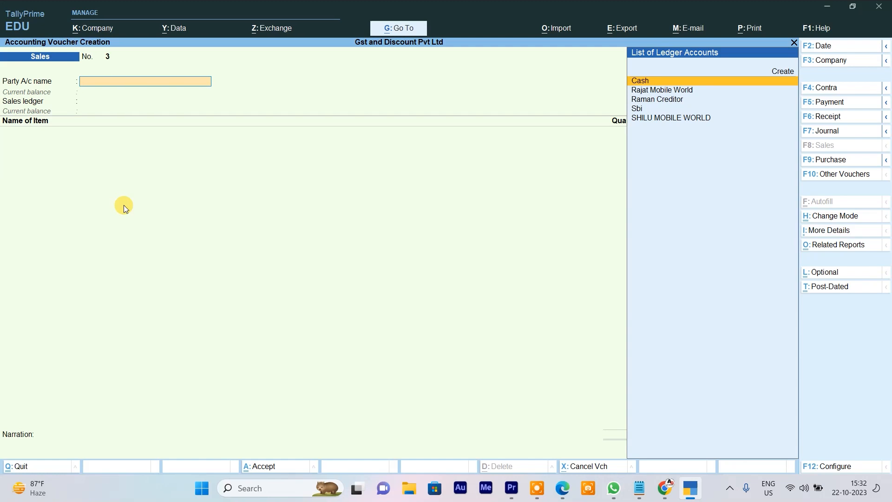
- Create a party ledger with the customer's name plus "Debtor Same State" under Sundry Debtors, keeping the default details
key("Up")
key("Return")
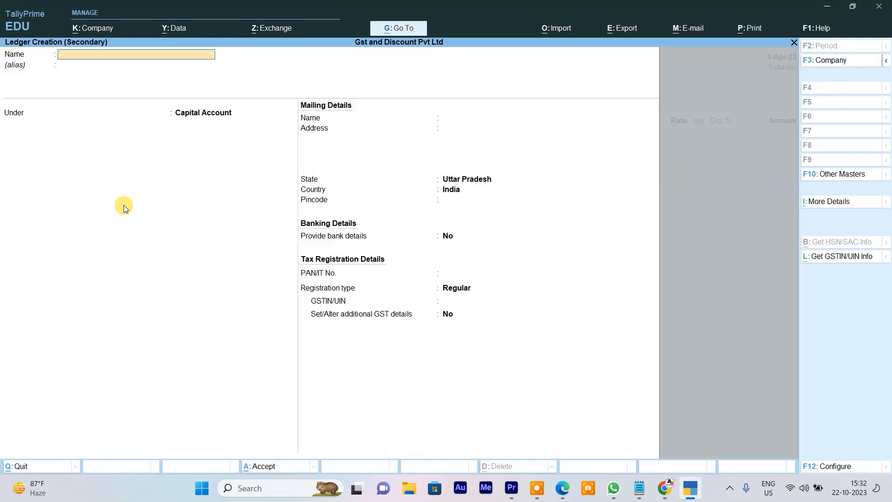
type("Rohan Debtor Same State")
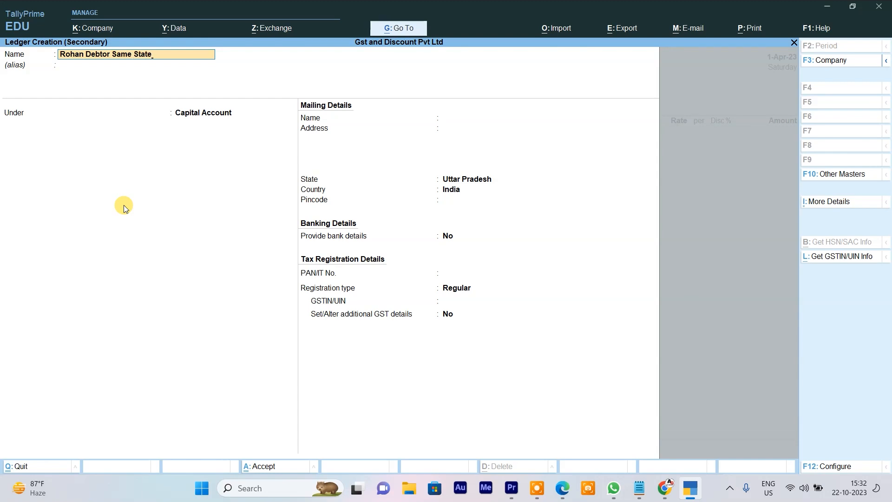
key("Return")
key("Return")
type("S")
key("Down")
key("Down")
key("Down")
key("Down")
key("Return")
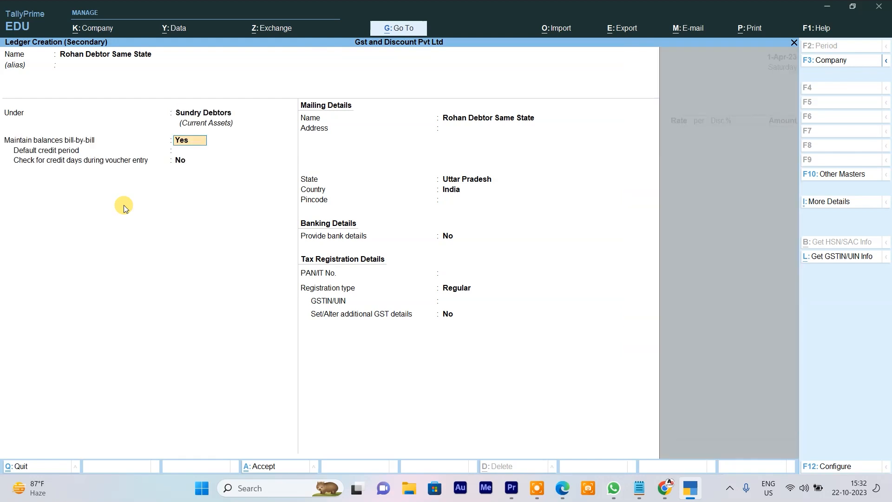
key("ctrl+a")
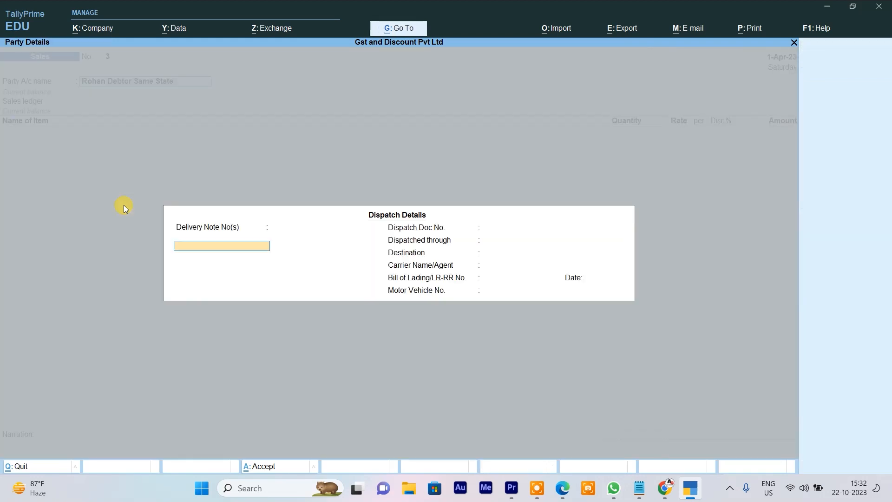
- Accept the blank dispatch details and the buyer's party details with Uttar Pradesh as the state
key("ctrl+a")
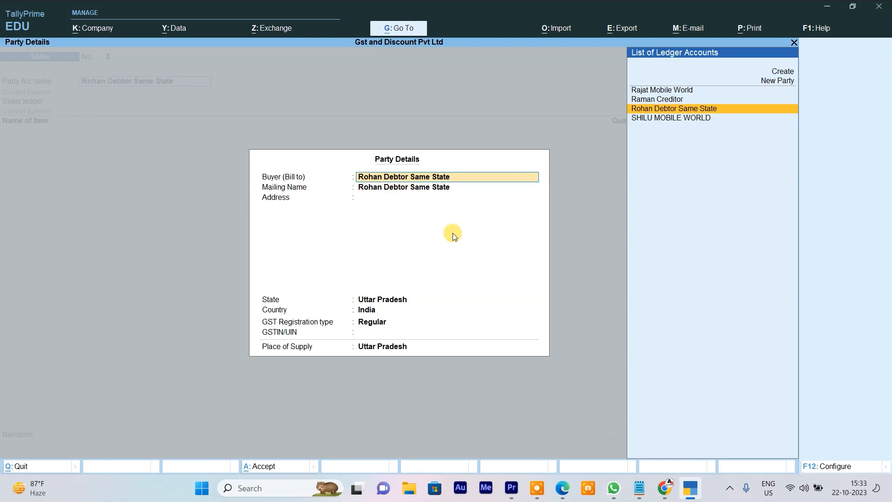
key("Return")
key("Return")
key("Return")
key("Return")
key("Return")
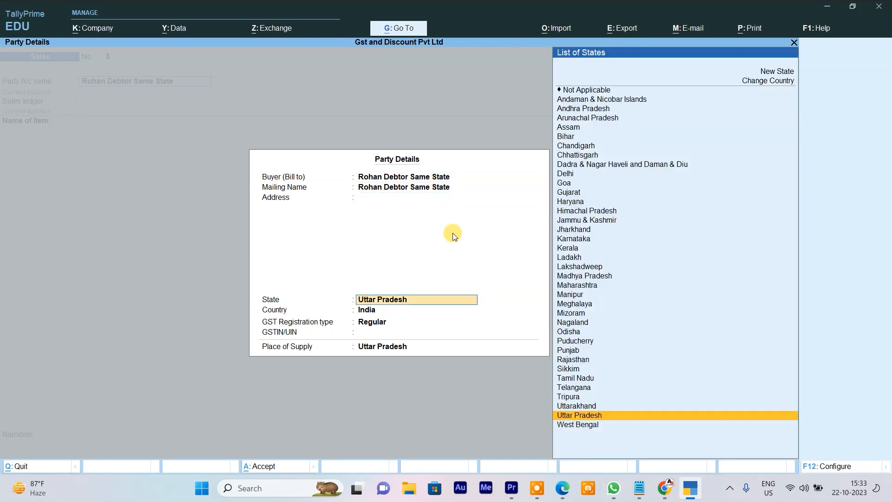
key("Return")
key("Return")
key("Return")
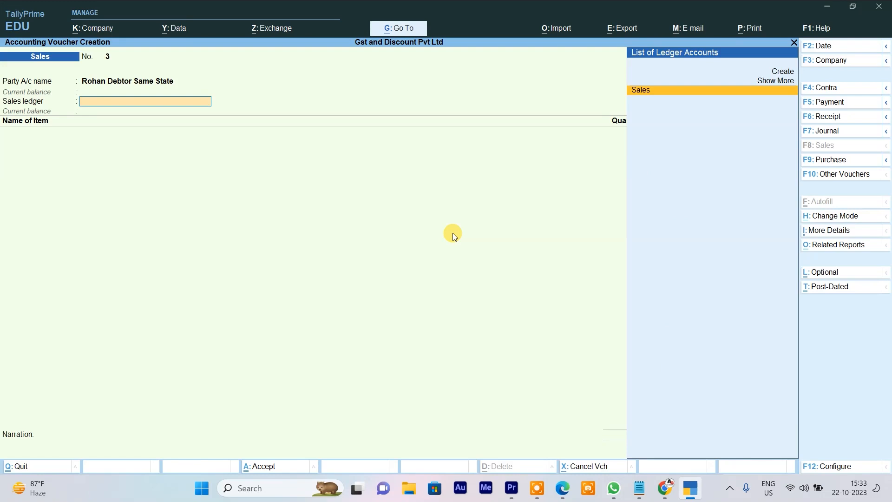
- Choose the Sales ledger and add 9 pcs of Galaxy F 41 at a rate of 13,999 as the only item
key("Return")
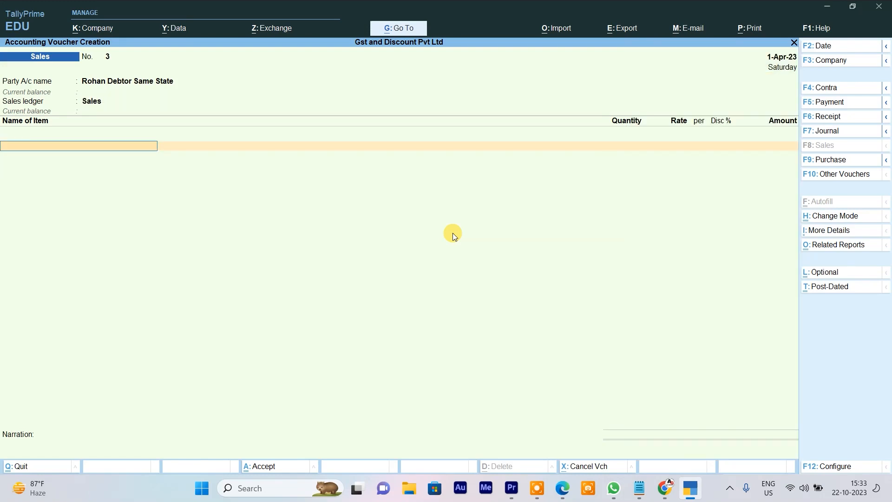
type("F")
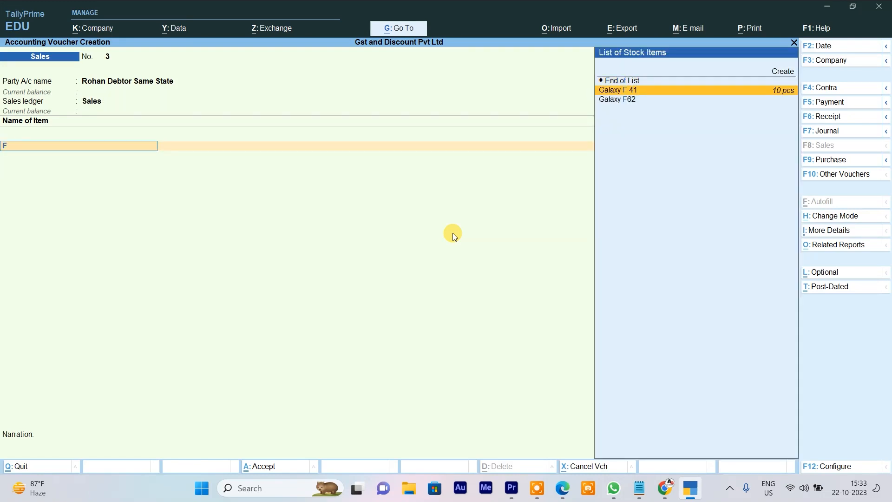
key("Return")
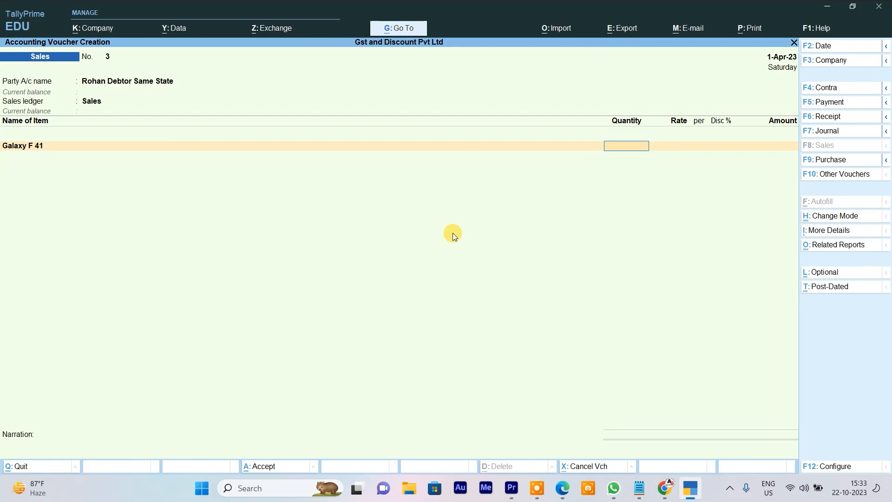
type("9")
key("Return")
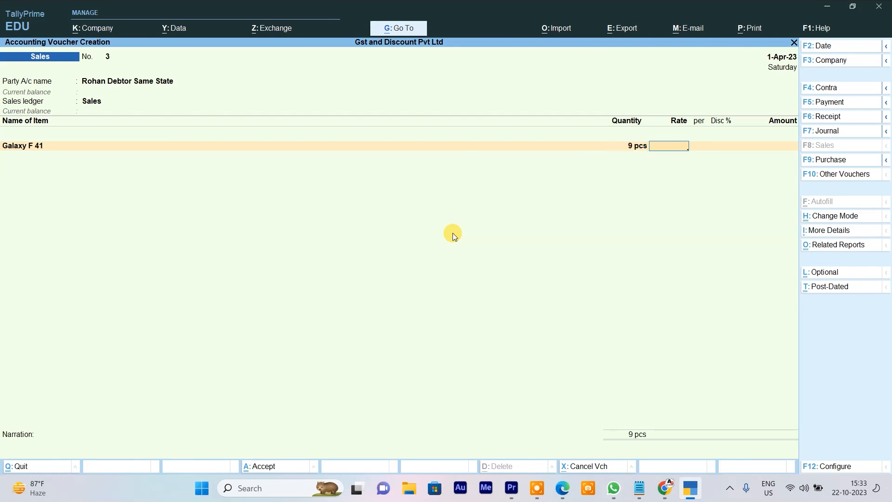
type("13,999")
key("Return")
key("Return")
key("Return")
key("Return")
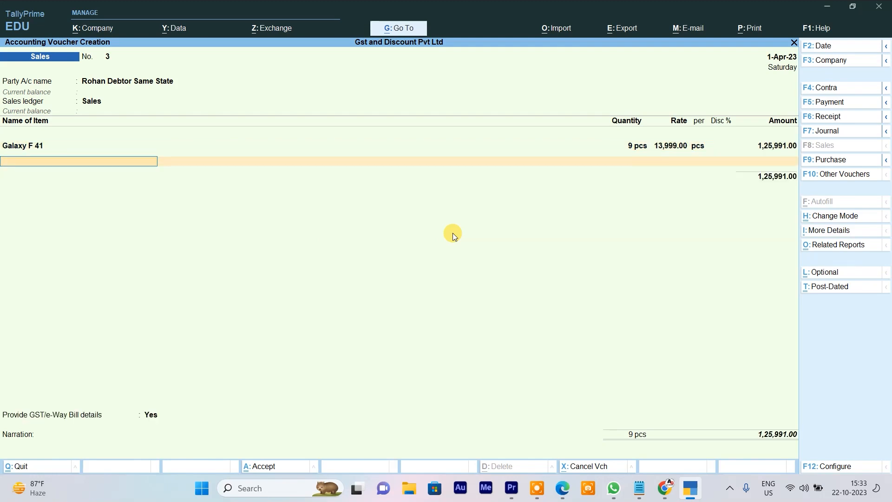
key("Return")
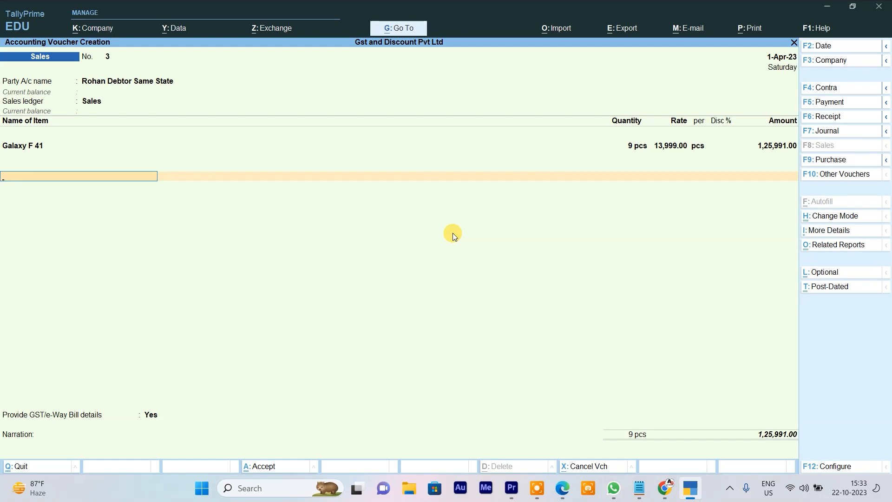
- Add the C Gst and S Gst tax ledgers below the Galaxy F 41 item in the sales voucher
type("C")
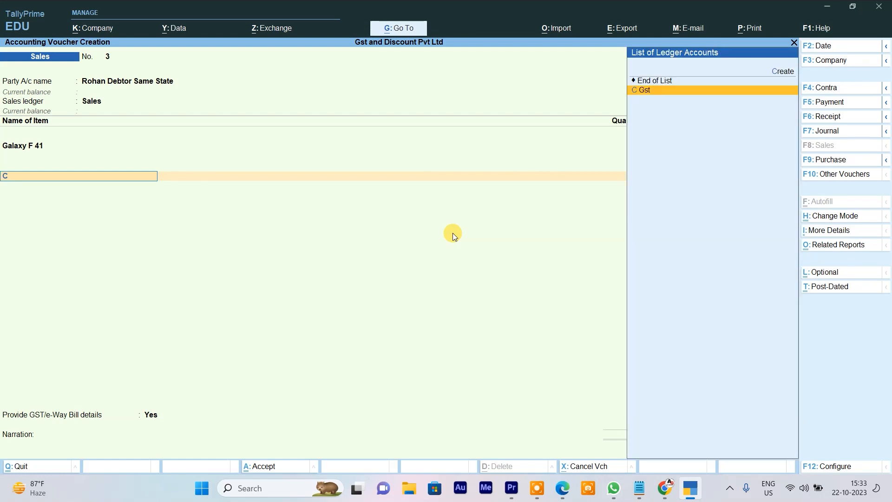
key("Return")
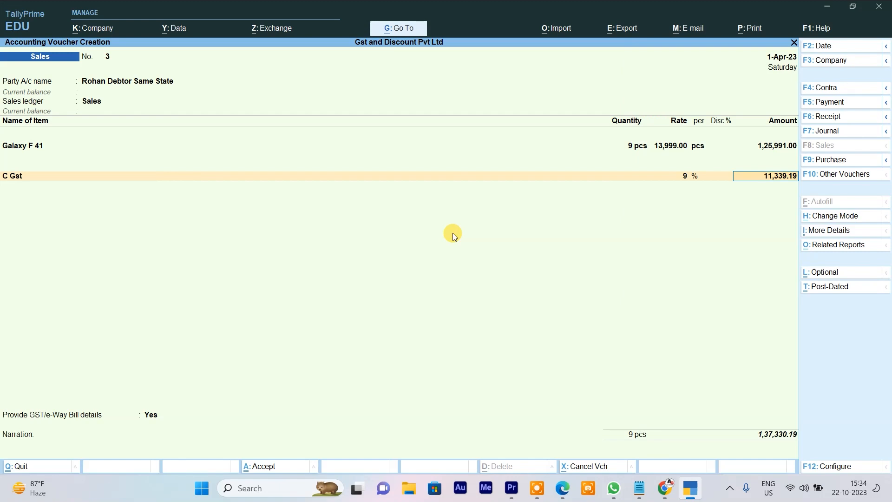
key("Return")
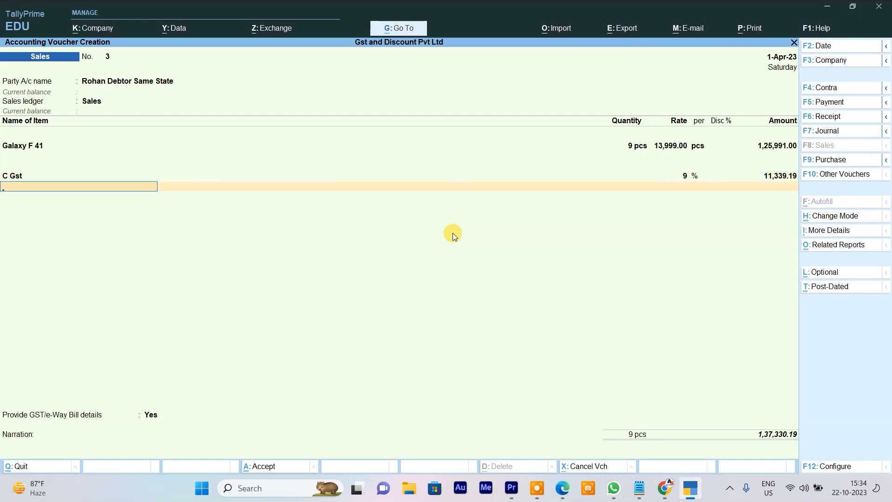
type("s")
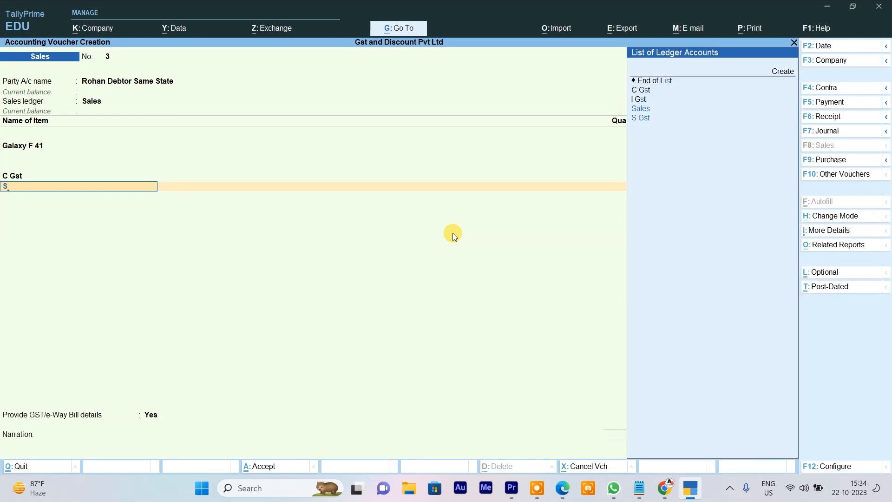
key("Down")
key("Return")
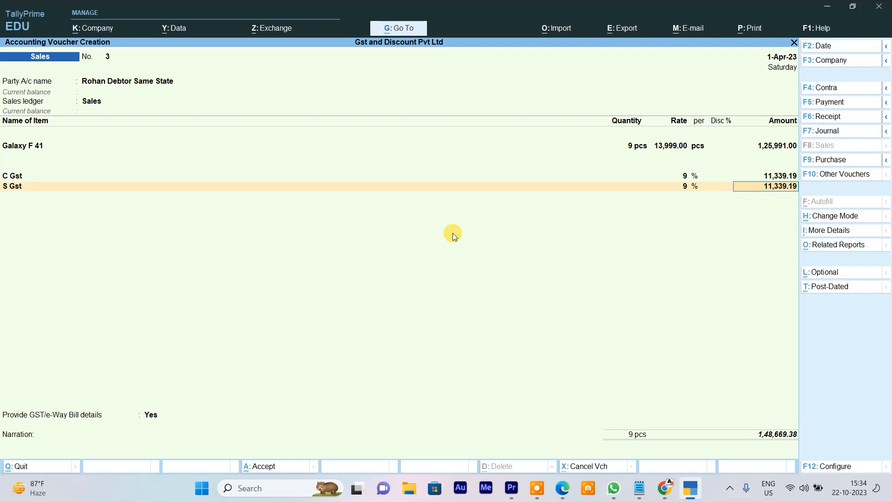
- Preview the current sales voucher as a printed Tax Invoice, check its tax lines, and return to the voucher
key("alt+p")
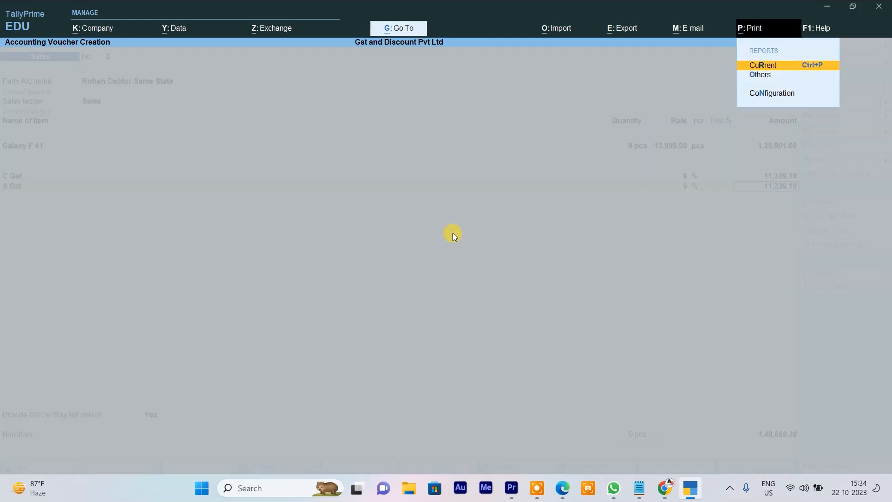
key("Return")
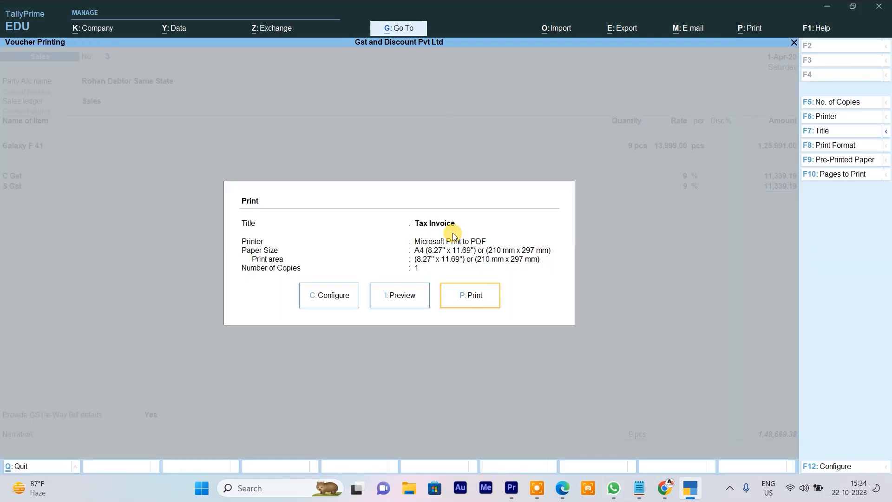
left_click(389, 299)
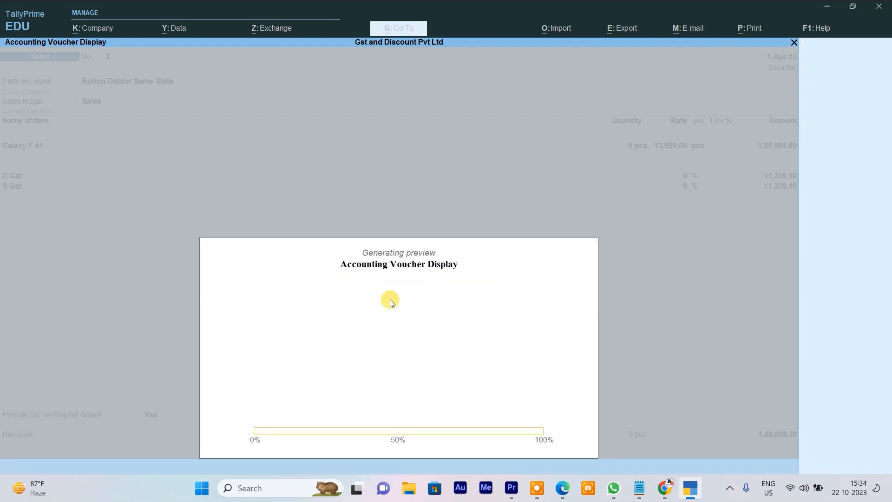
left_click(520, 445)
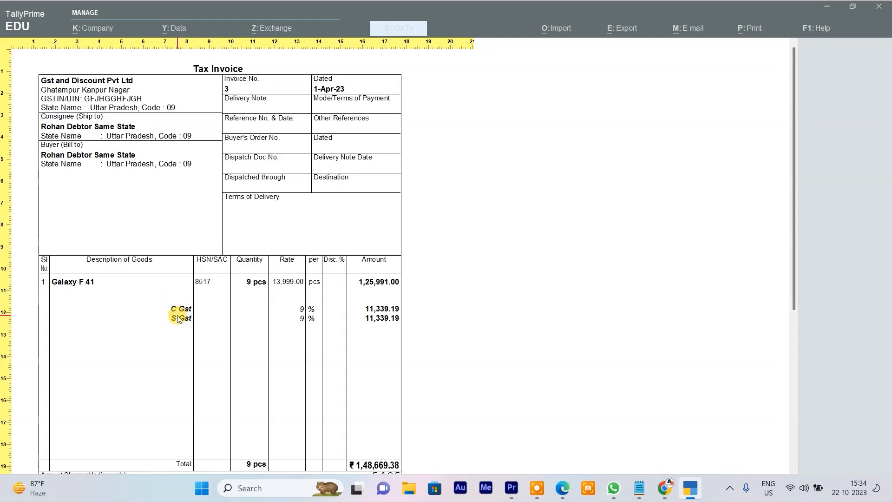
key("Escape")
key("Escape")
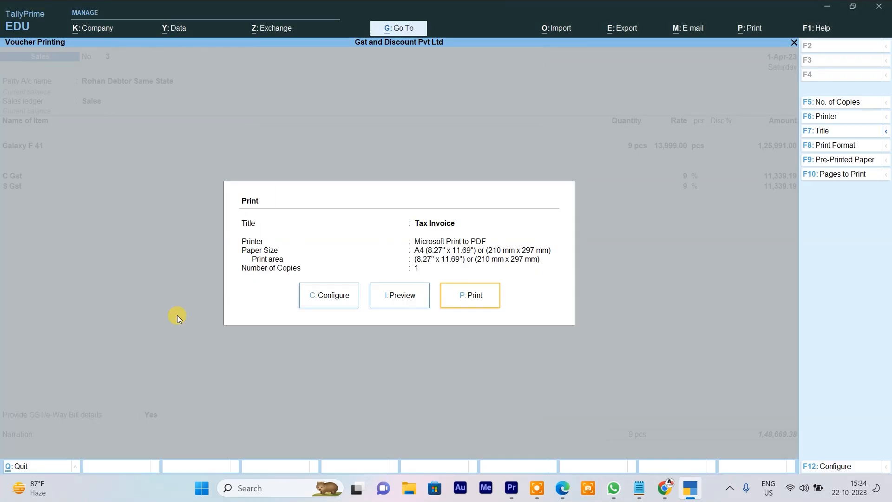
key("Escape")
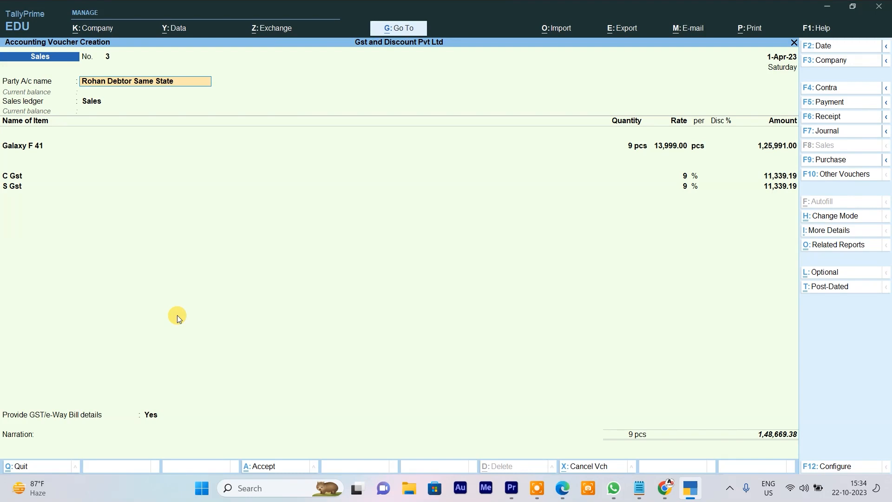
- Discard the unsaved sales voucher and start a new blank one
key("Escape")
key("y")
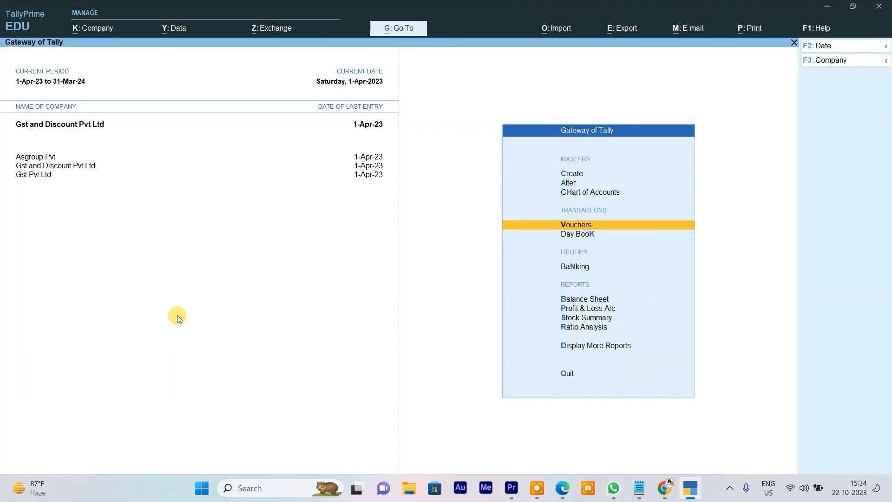
key("Return")
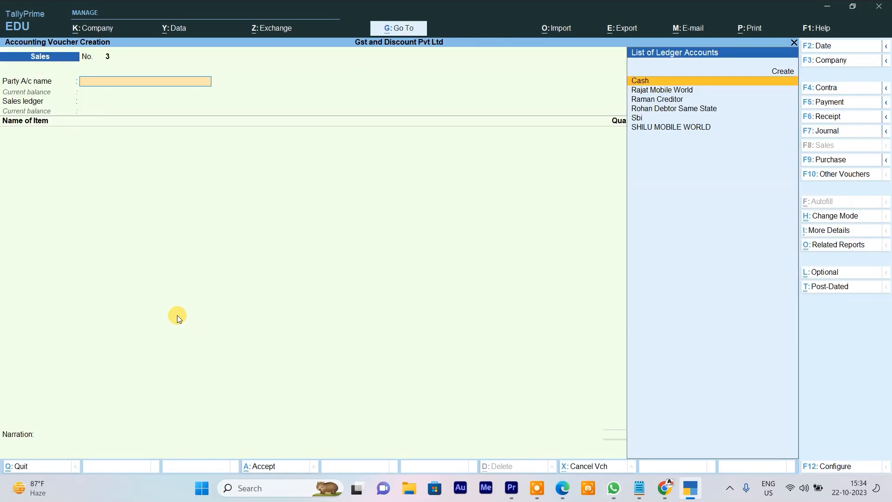
- Choose the same-state debtor as the party and accept the default dispatch and buyer details with Uttar Pradesh as the state
key("Down")
key("Down")
key("Down")
key("Return")
key("Return")
key("Return")
key("Return")
key("Return")
key("Return")
key("Return")
key("Return")
key("Return")
key("Return")
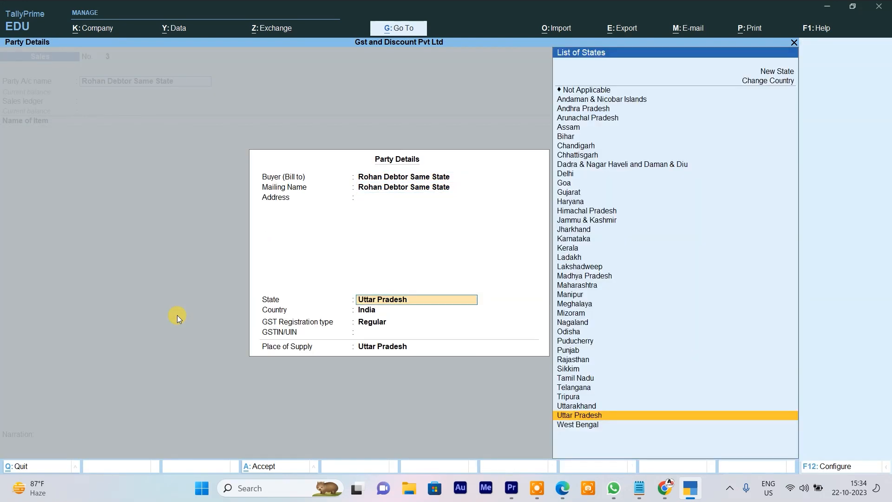
key("Return")
key("Return")
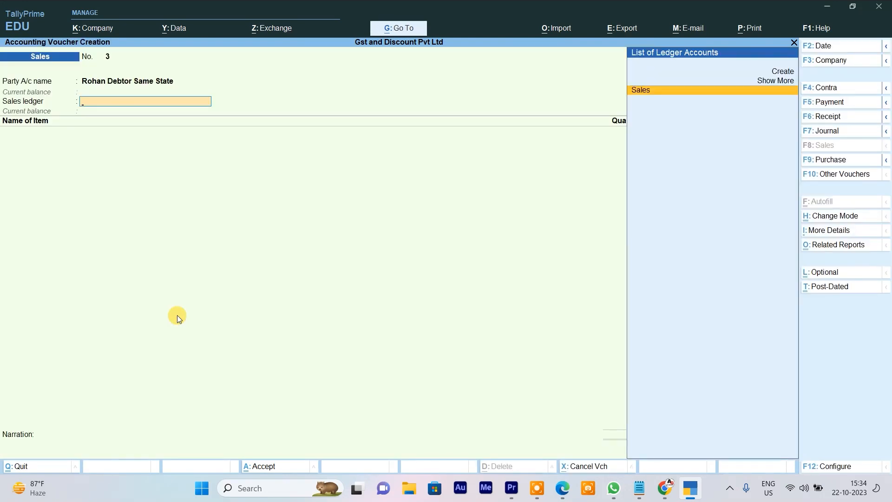
- Choose the Sales ledger and Galaxy F 41 as the stock item for the voucher
key("Return")
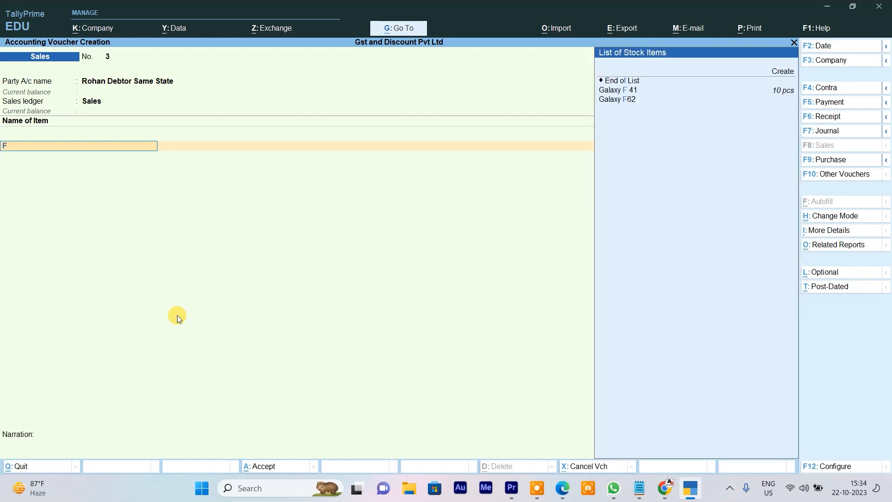
key("Down")
key("Return")
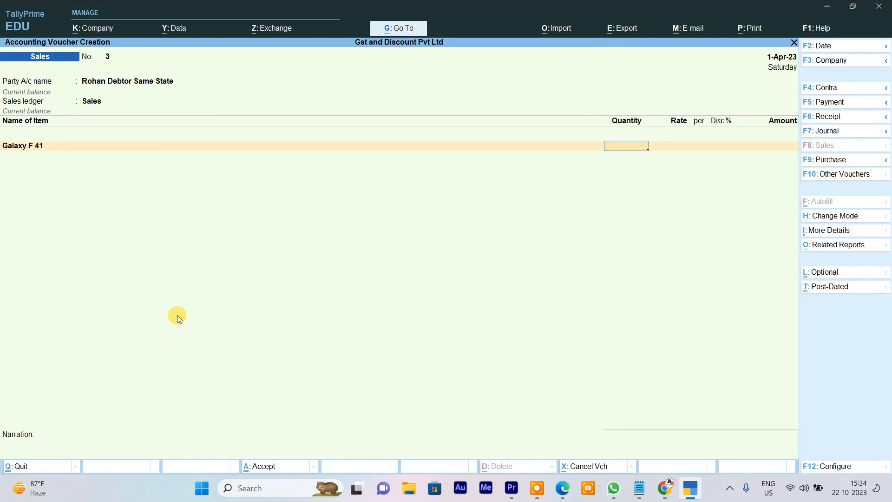
key("BackSpace")
type("3999")
key("Return")
key("Return")
key("Return")
key("Return")
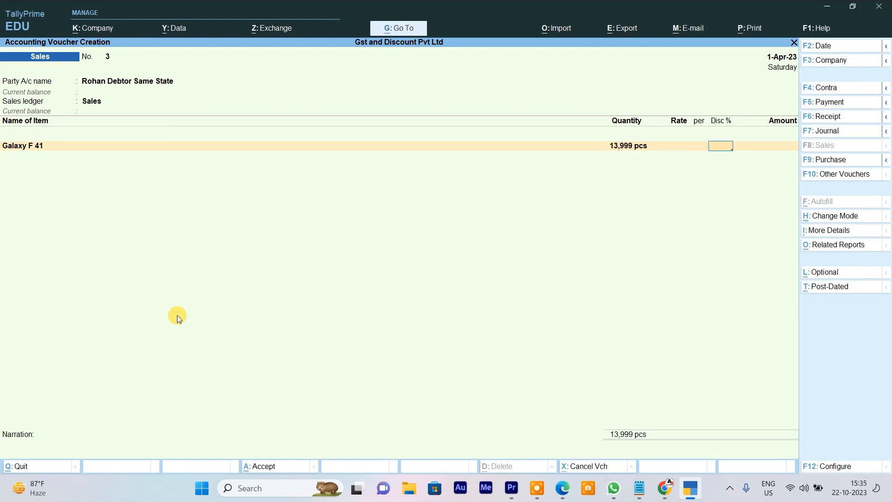
- Set the Galaxy F 41 quantity to 9 pcs and its rate to 13,999, then end the item list
key("BackSpace")
key("BackSpace")
key("BackSpace")
type("9")
key("Return")
type("139999")
key("BackSpace")
key("Return")
key("Return")
key("Return")
key("Return")
key("Return")
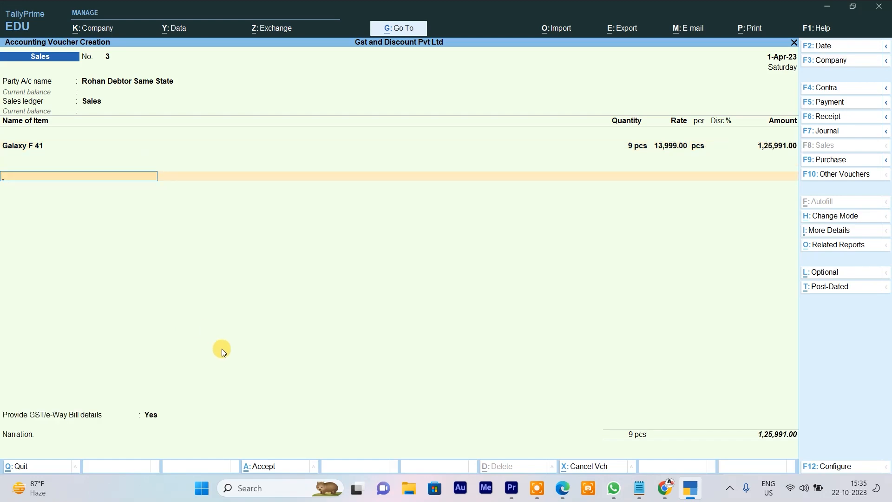
type("I")
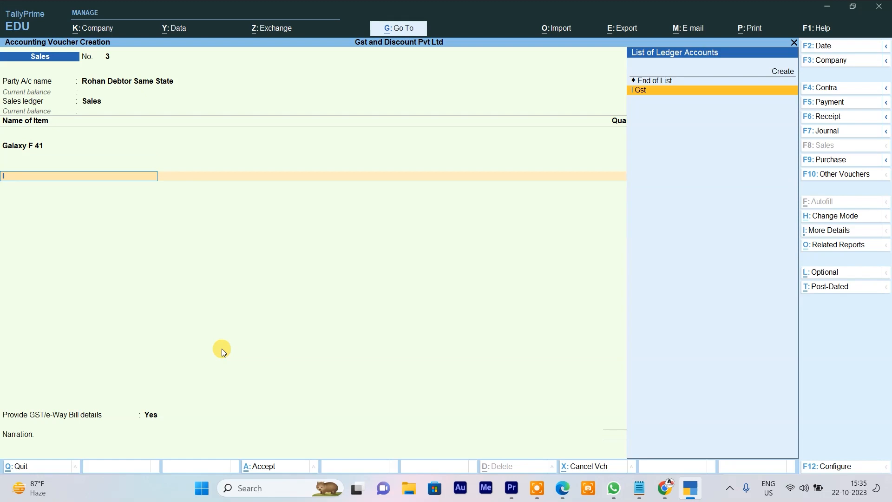
key("Return")
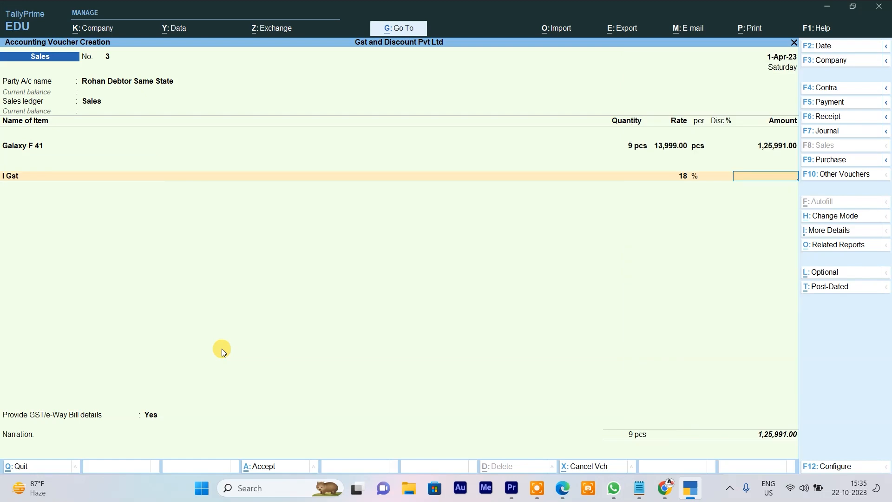
key("BackSpace")
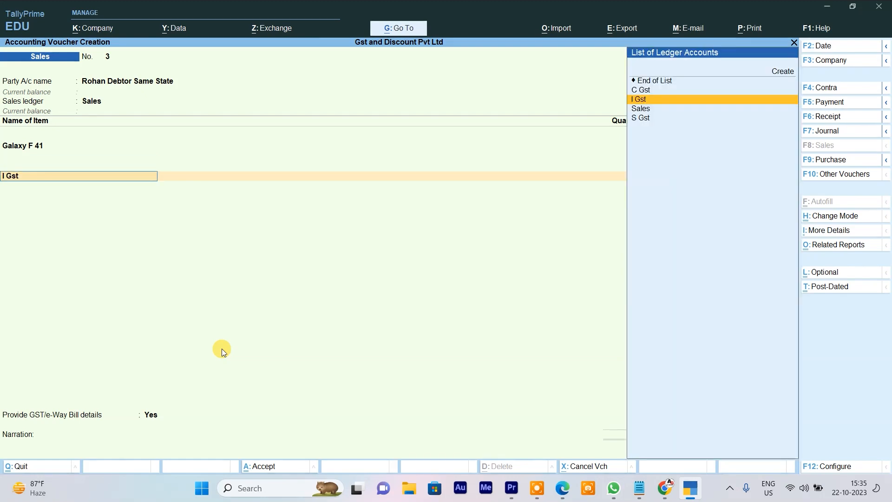
- Enter C Gst and S Gst as the voucher's tax ledgers
type("C")
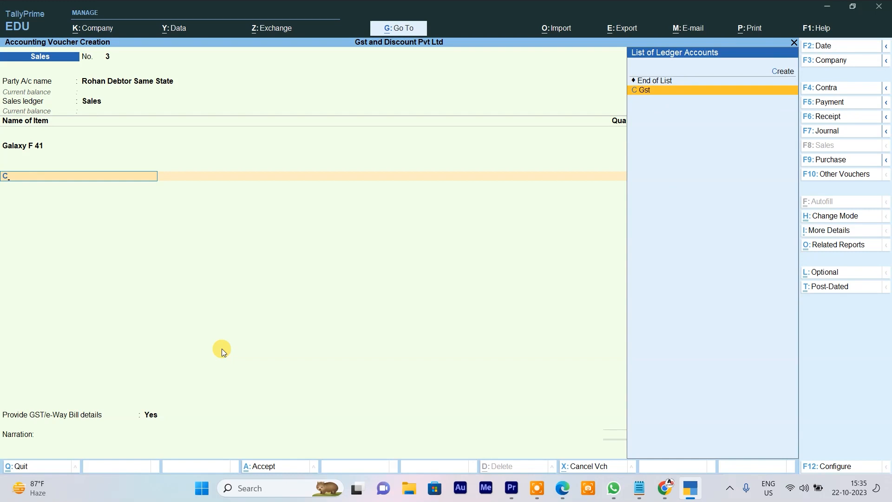
key("Return")
key("Return")
type("S")
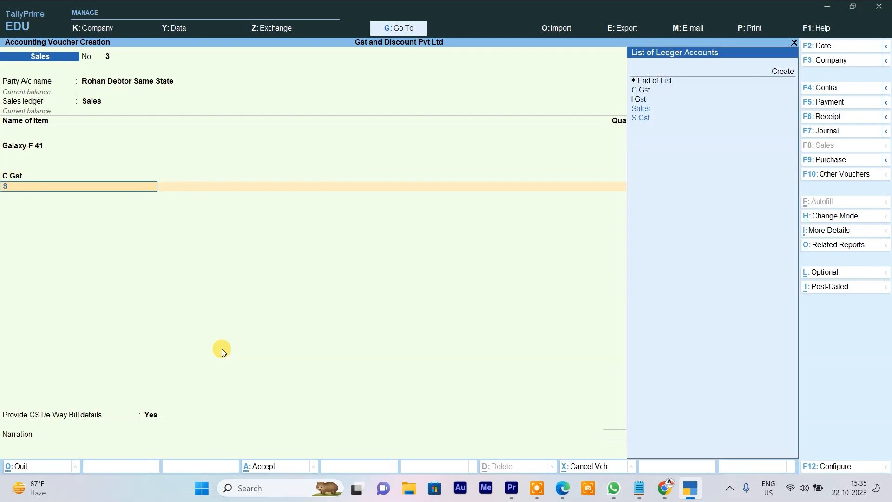
key("Down")
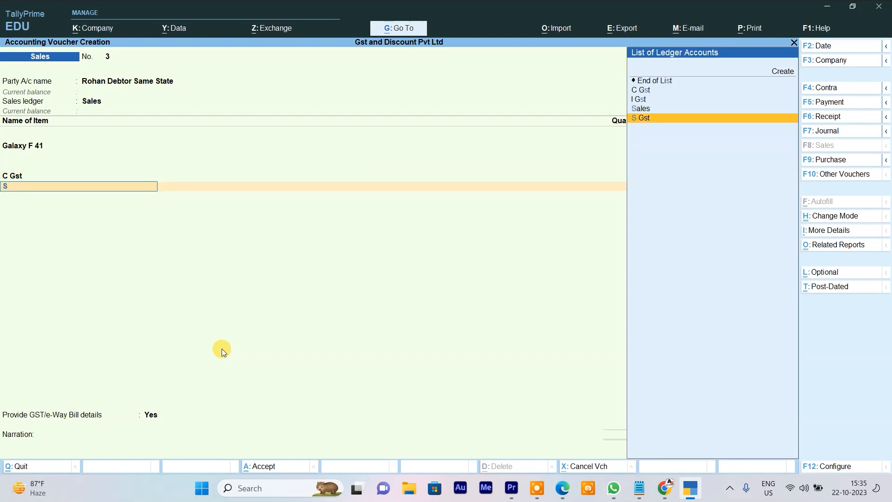
key("Return")
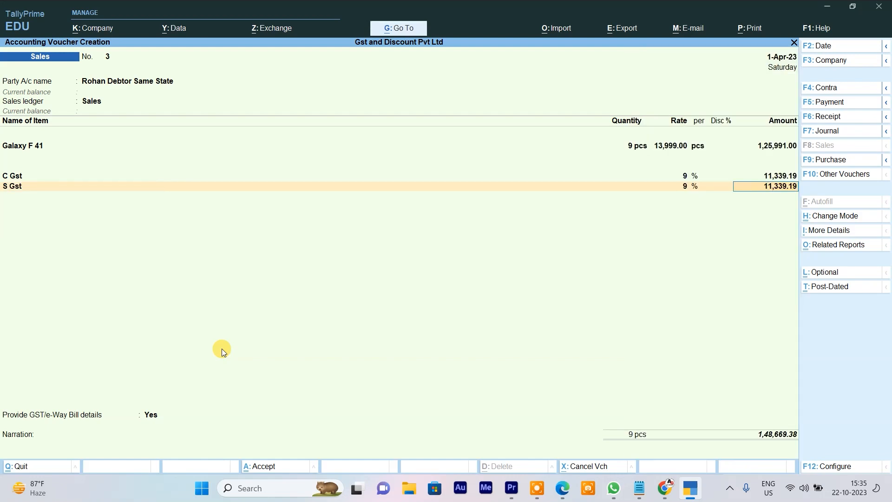
- Enable the company logo for Gst and Discount Pvt Ltd in the print configuration
key("ctrl")
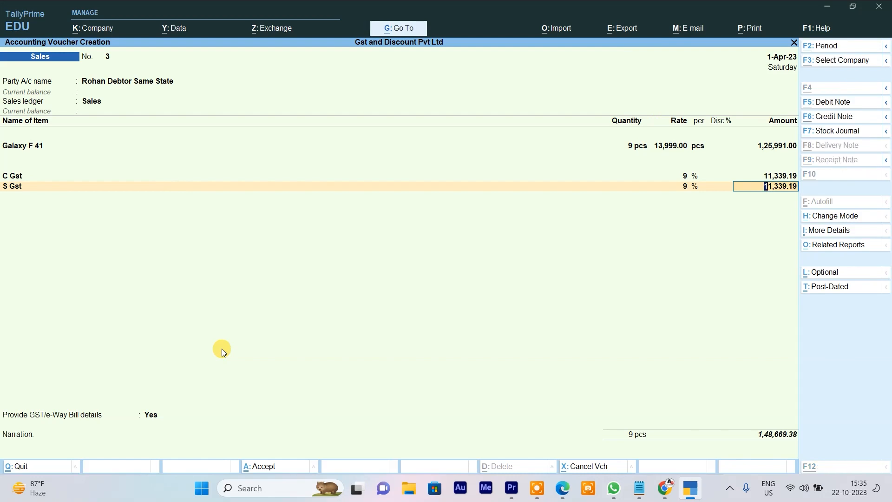
key("alt+p")
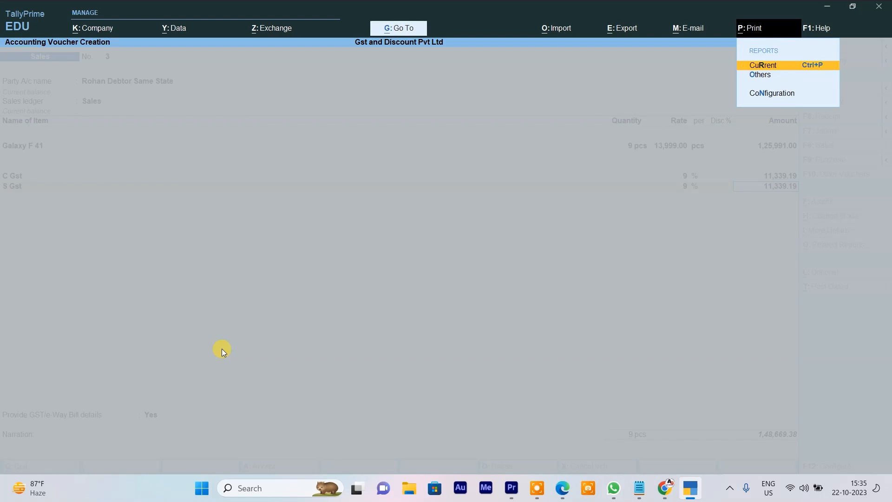
left_click(792, 93)
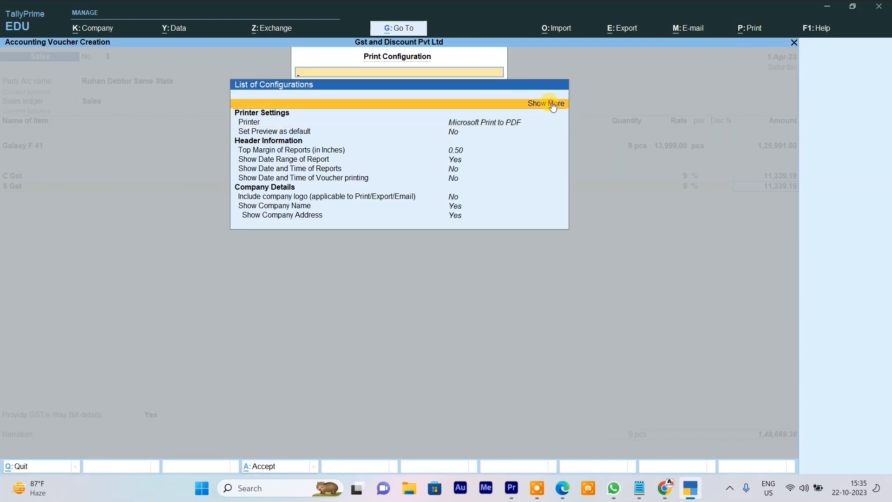
left_click(316, 201)
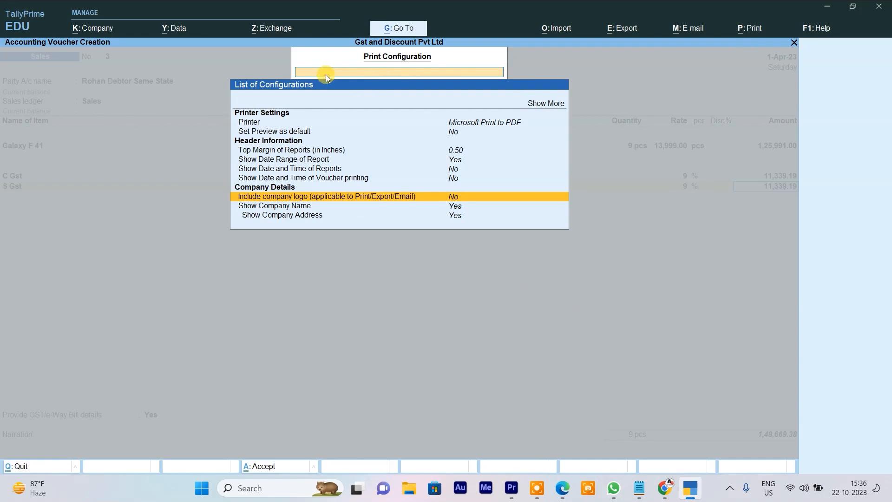
left_click(458, 198)
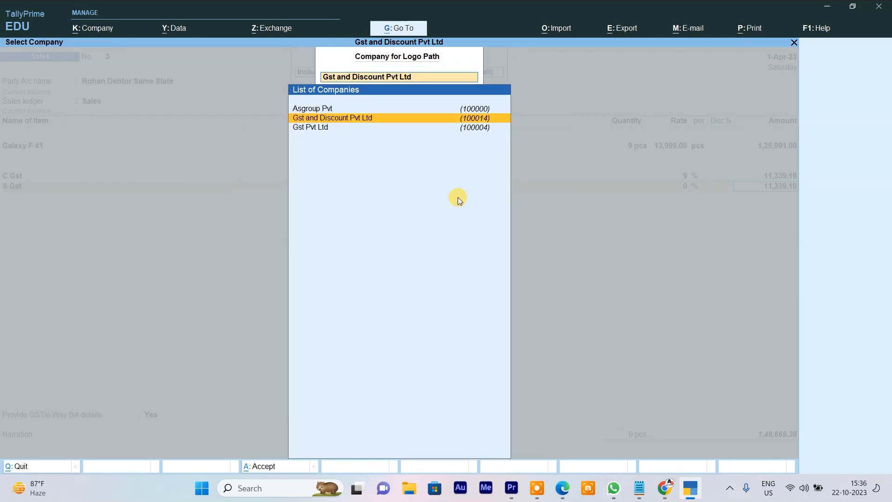
key("Return")
type("y")
key("Return")
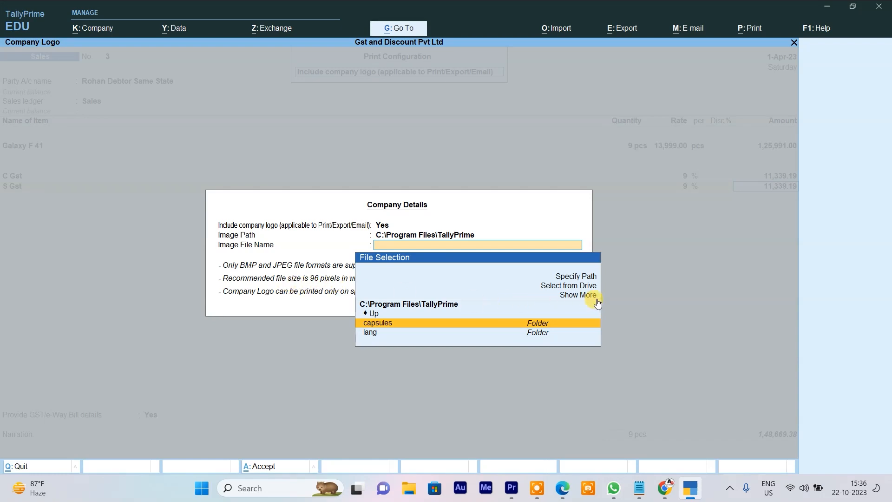
- Set the company logo's image path to the Desktop folder
left_click(553, 287)
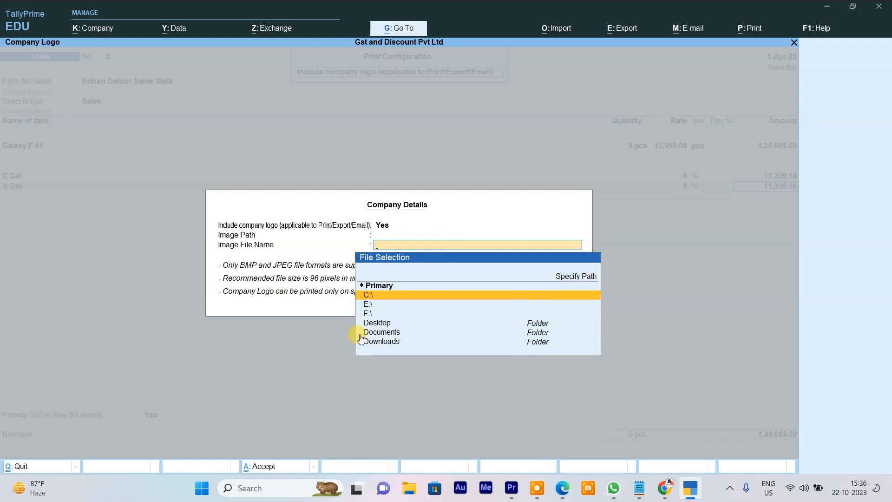
left_click(372, 325)
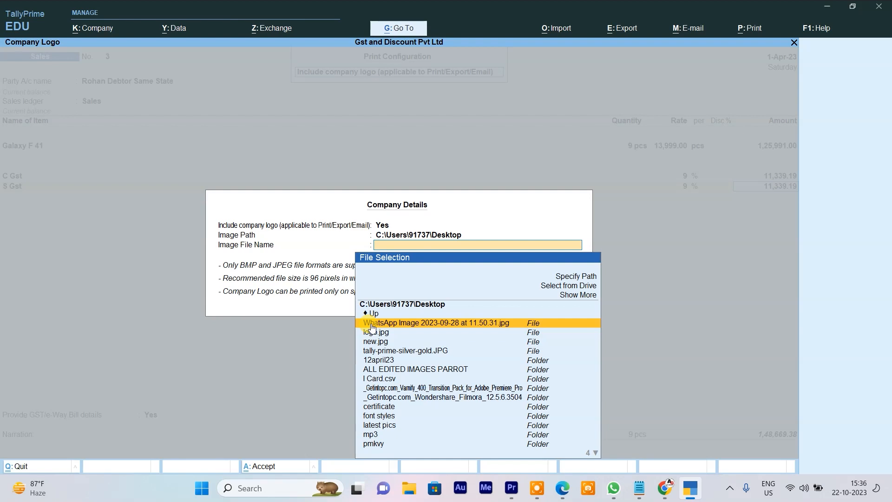
- Check the file type and location of the logo image in its properties on the Windows desktop, and return to TallyPrime
key("super+d")
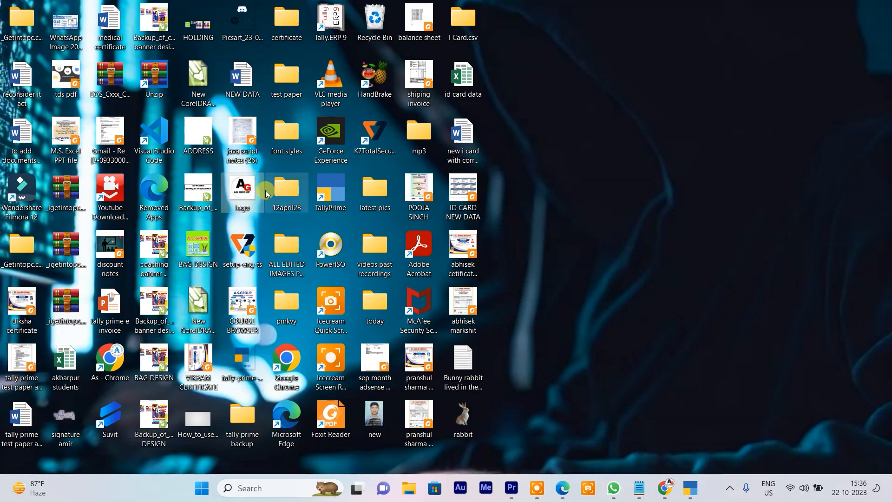
left_click_drag(245, 191, 544, 135)
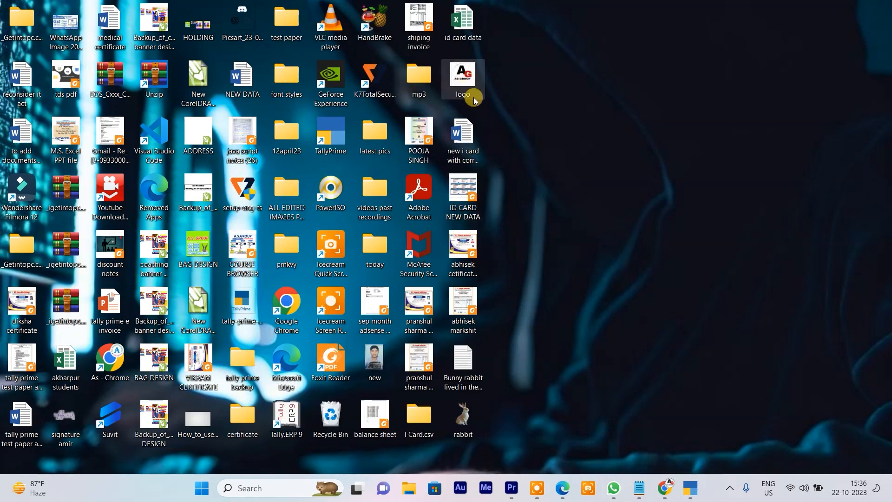
right_click(460, 77)
left_click(508, 300)
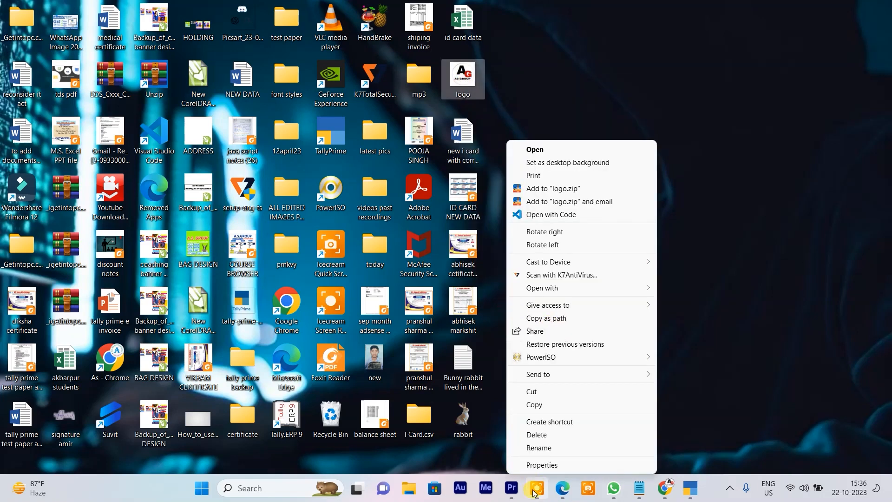
left_click(546, 464)
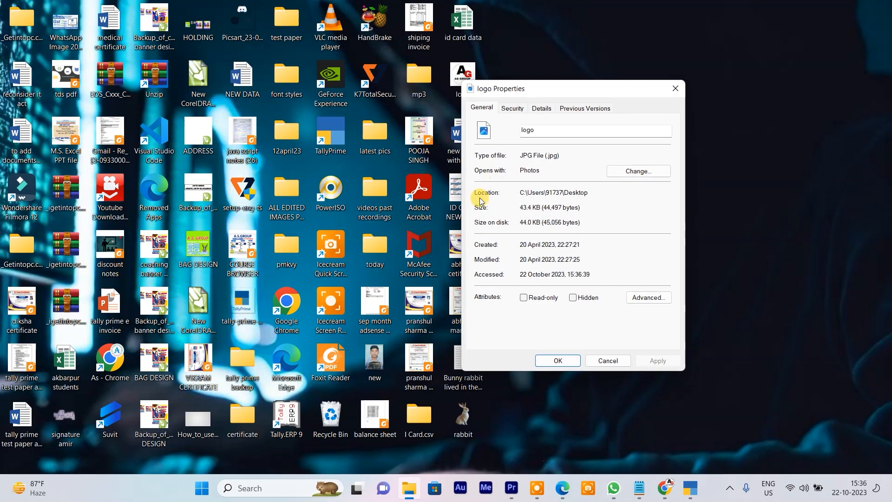
left_click(676, 89)
left_click(690, 488)
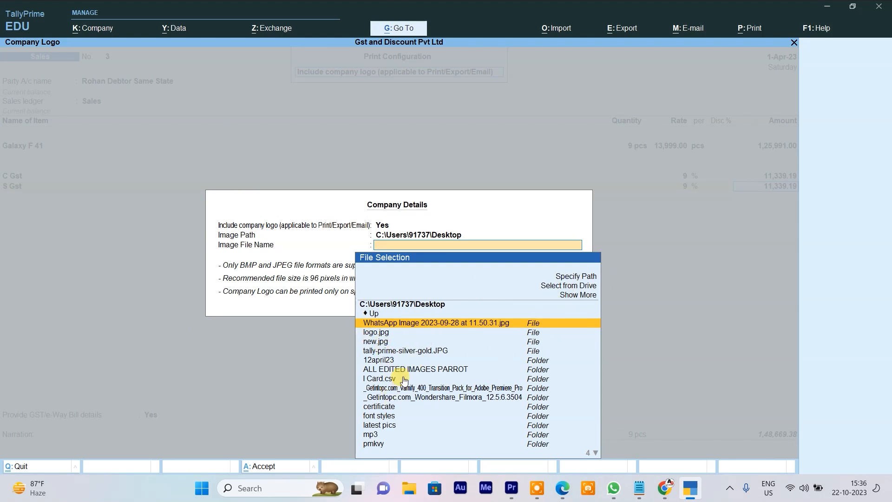
- Select logo.jpg as the logo image for Gst and Discount Pvt Ltd and leave the print configuration
left_click(382, 334)
left_click(382, 334)
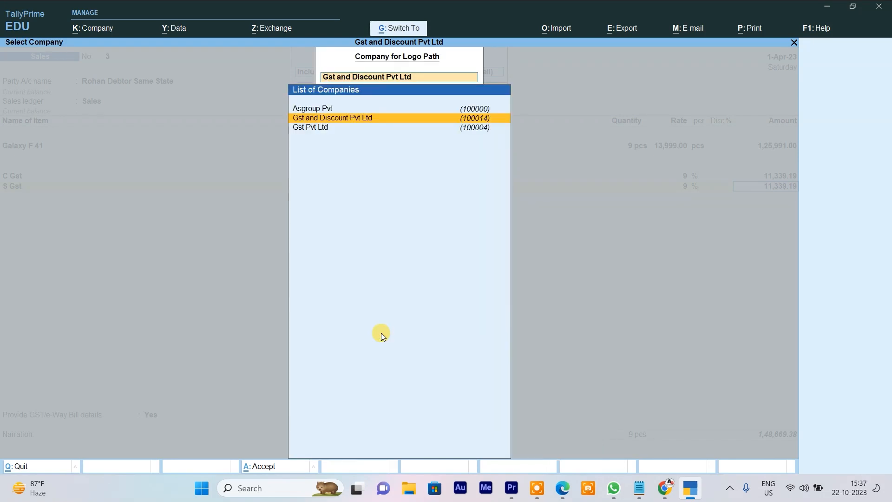
key("Return")
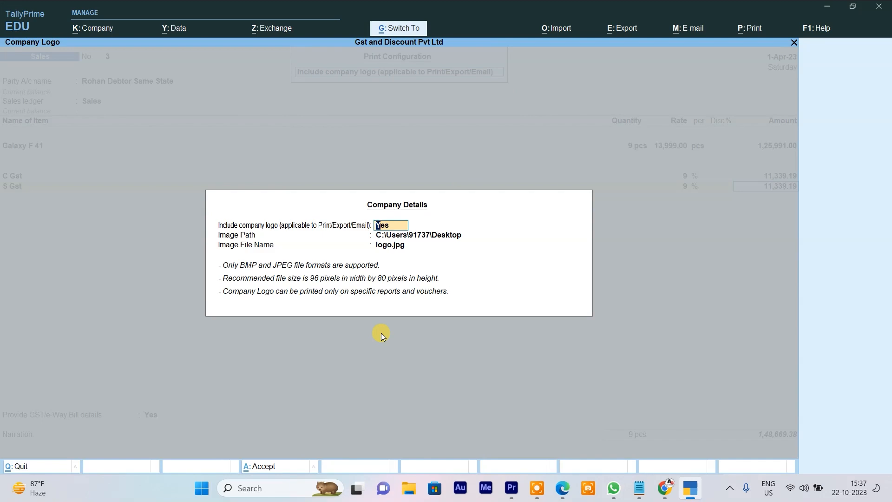
key("Escape")
key("Escape")
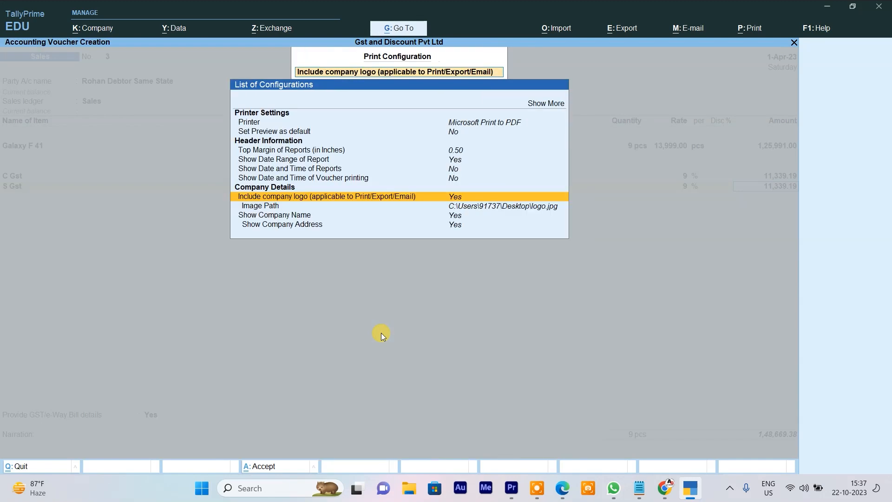
key("Escape")
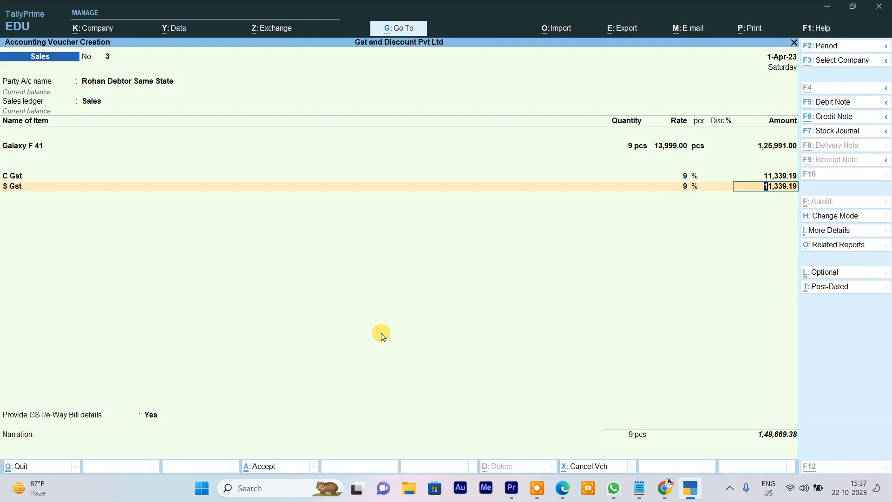
- Preview the voucher's printed tax invoice to examine the company logo and tax lines, and return to the voucher
key("alt+p")
key("Return")
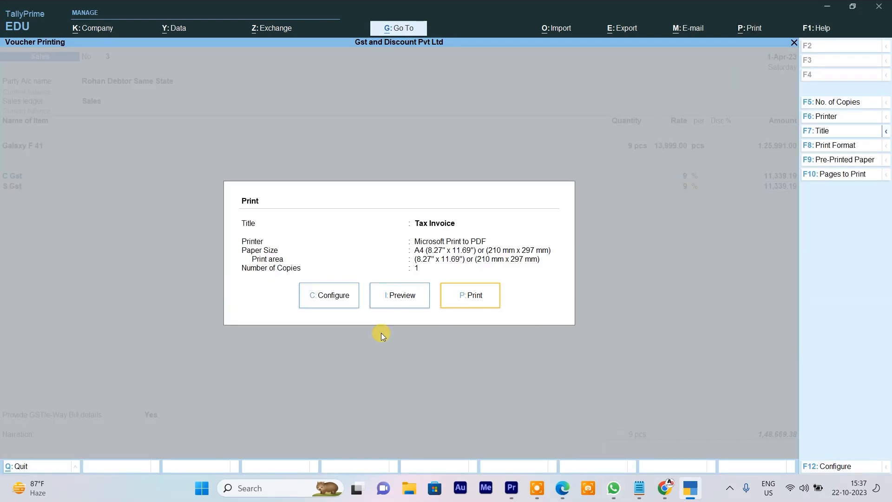
left_click(398, 304)
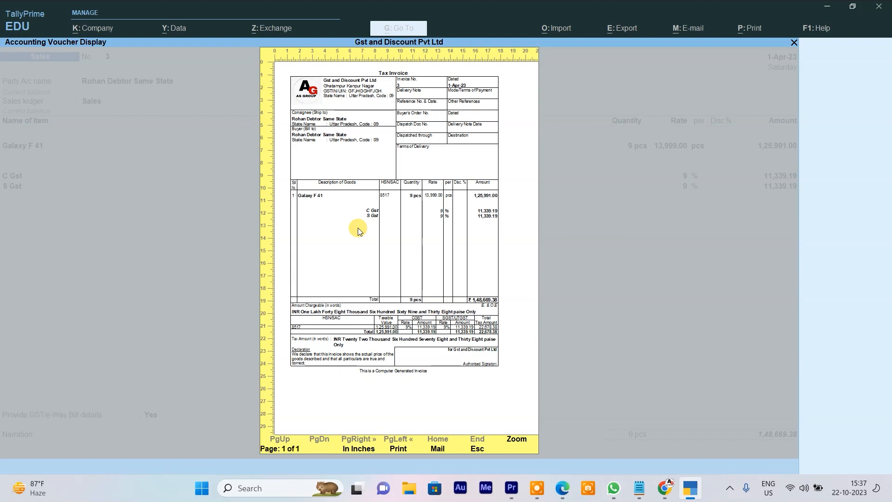
key("Escape")
key("Escape")
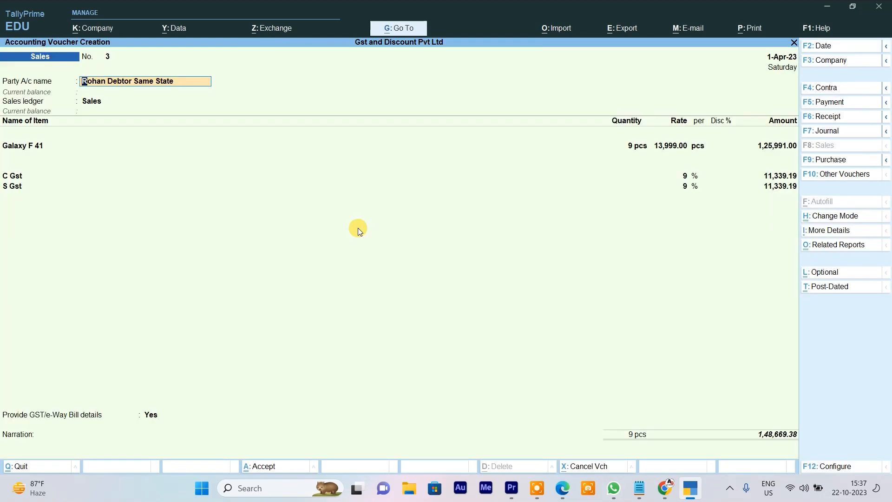
- Save the sales voucher without sending its details for e-Way Bill generation
key("ctrl+a")
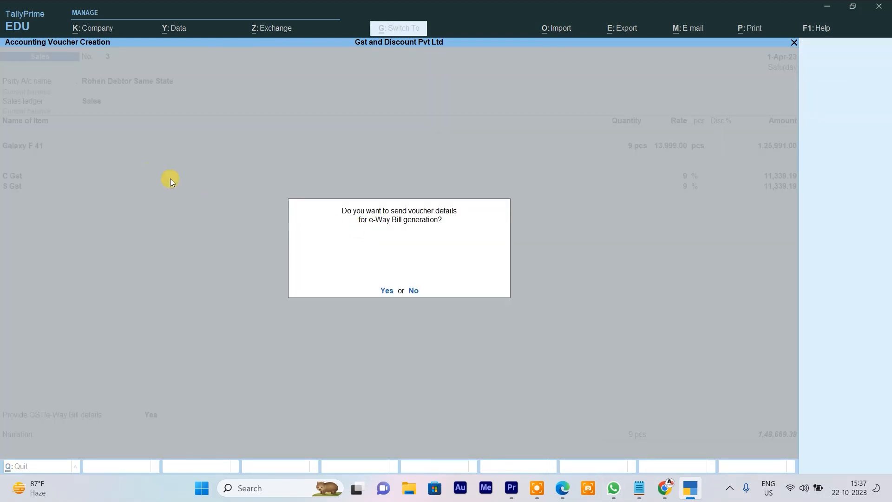
left_click(414, 291)
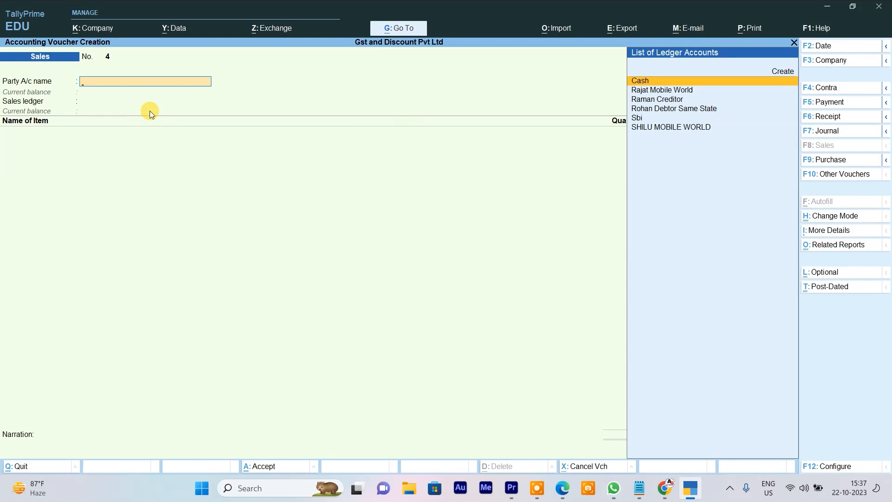
- Start a new party ledger under Sundry Debtors from the voucher, entering the debtor's name followed by "Other Sate Debtor"
key("Up")
key("Return")
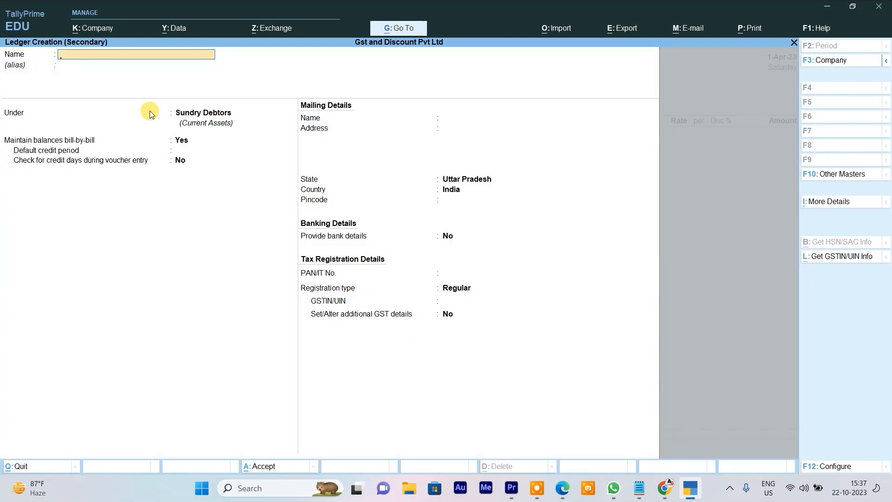
type("Rakesh Other Sate Debto")
key("BackSpace")
type("to")
key("Return")
key("Return")
key("Return")
key("Return")
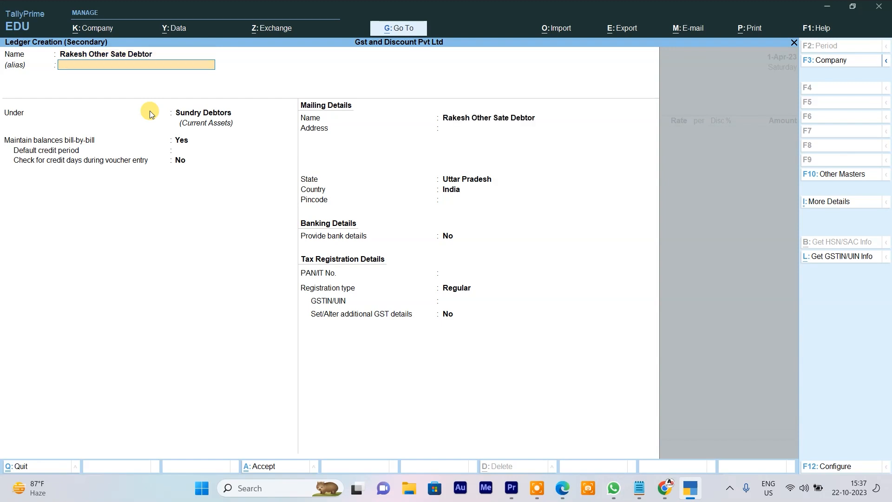
key("Return")
key("Return")
key("Return")
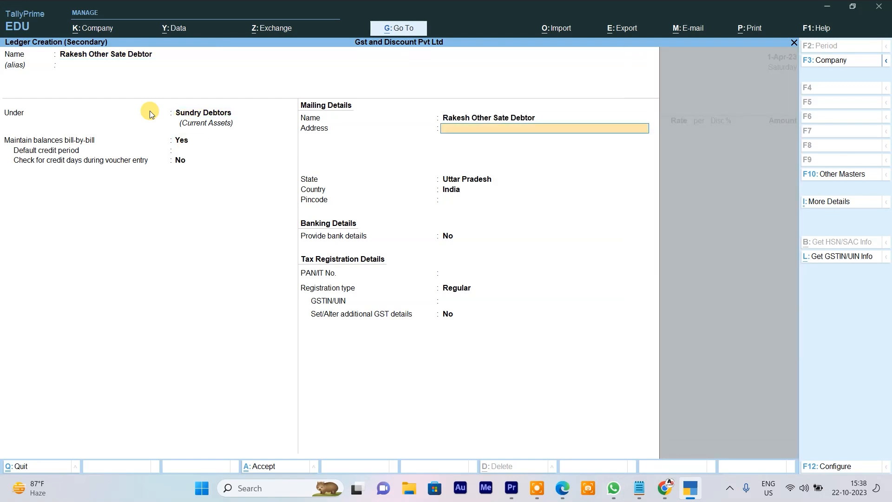
- Set the debtor ledger's state to Punjab and save the ledger
key("Up")
key("Up")
key("Up")
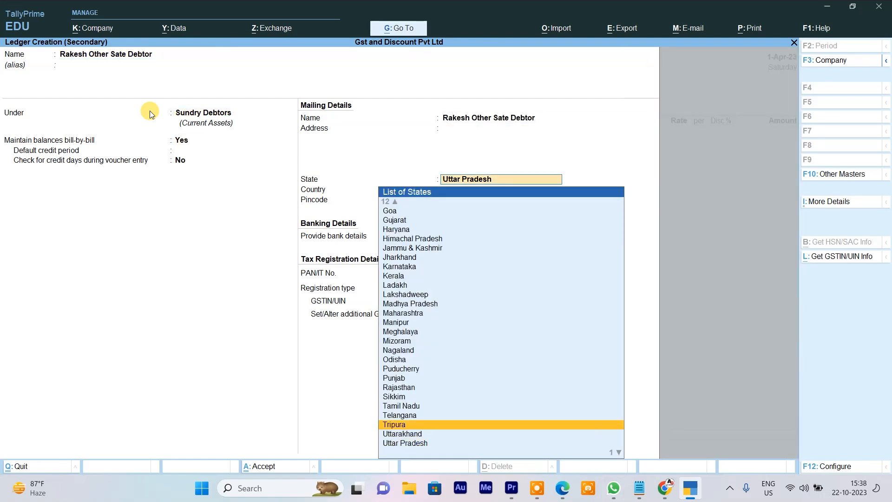
key("Up")
key("Up")
key("Up")
key("Up")
key("Return")
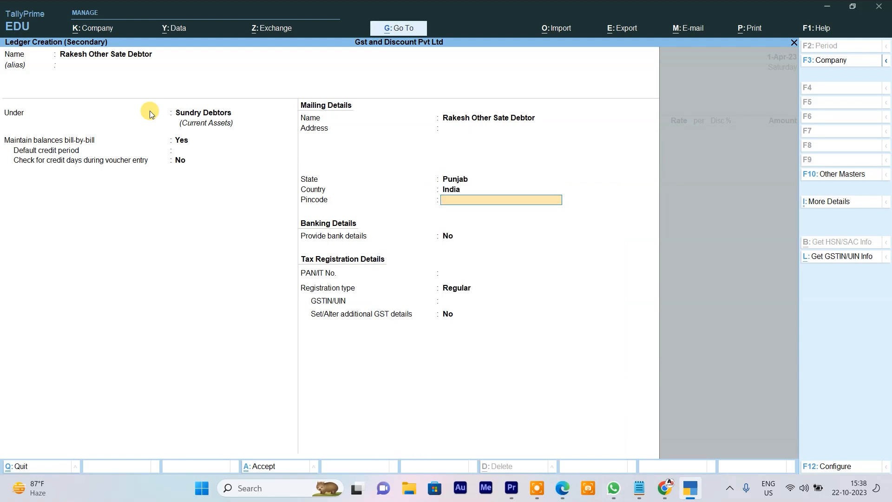
key("ctrl+a")
- Accept the other-state debtor's party details and choose Sales as the sales ledger
key("ctrl+a")
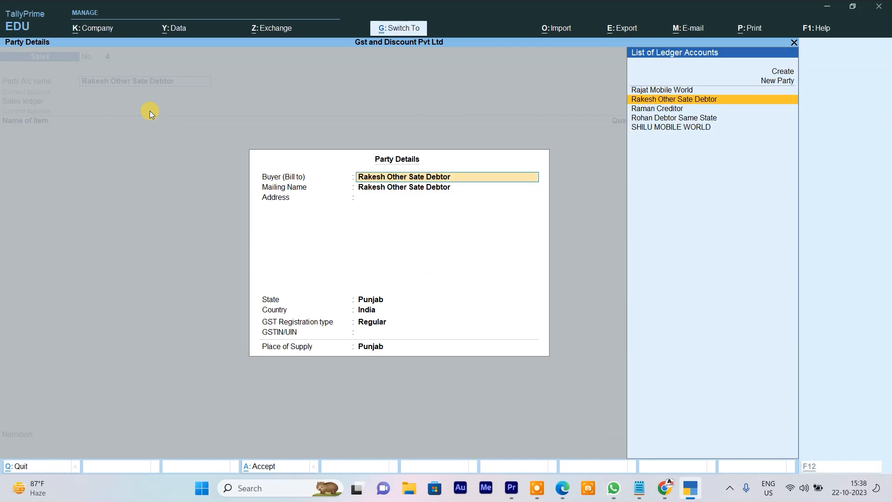
key("ctrl+a")
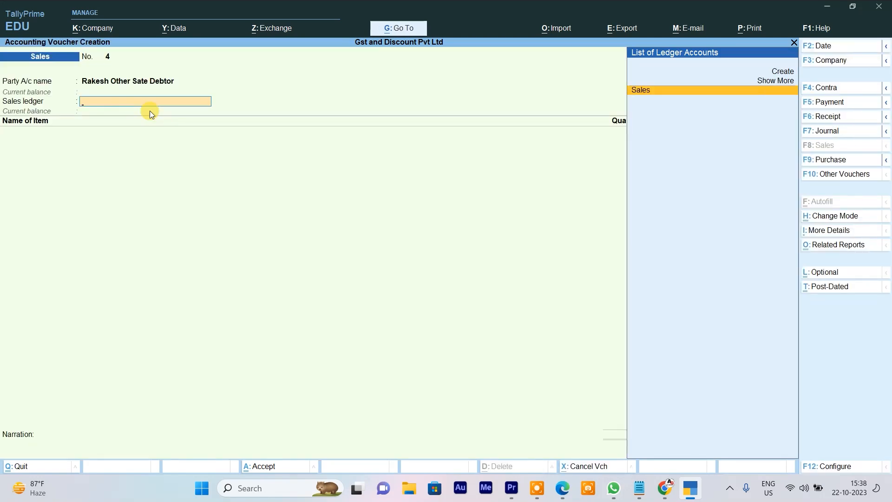
key("Return")
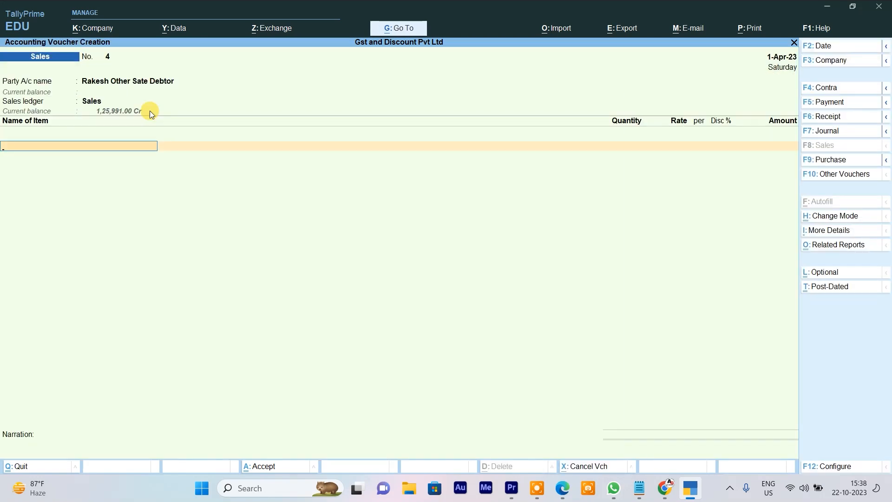
- Add Galaxy F 41 to the voucher with quantity 1 pcs and rate 13,999, then end the item list
type("F")
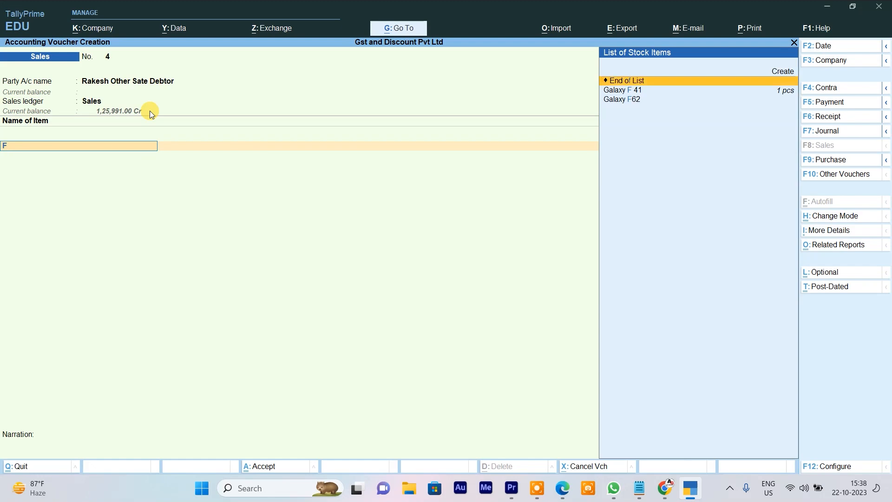
key("Down")
key("Return")
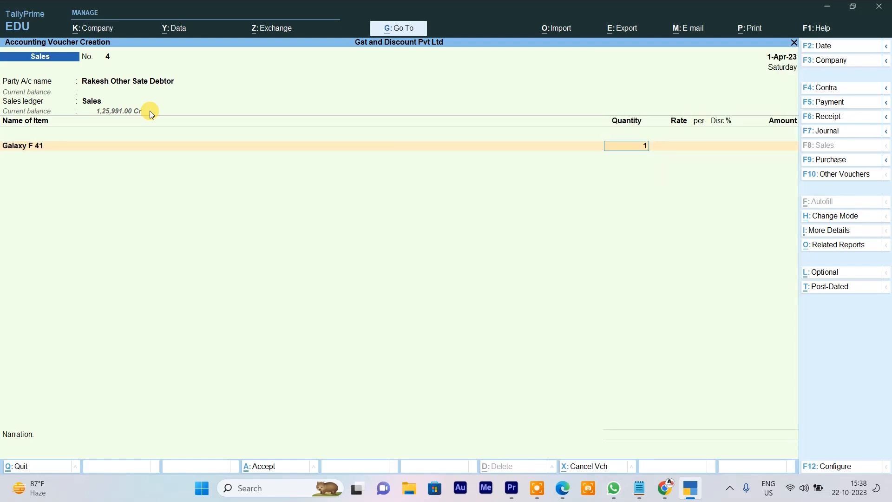
key("Return")
key("Return")
key("Return")
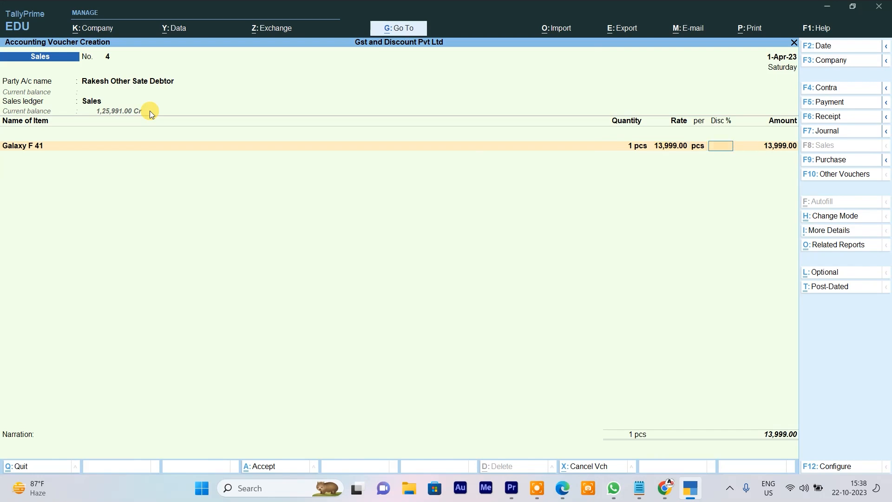
key("Return")
key("Return")
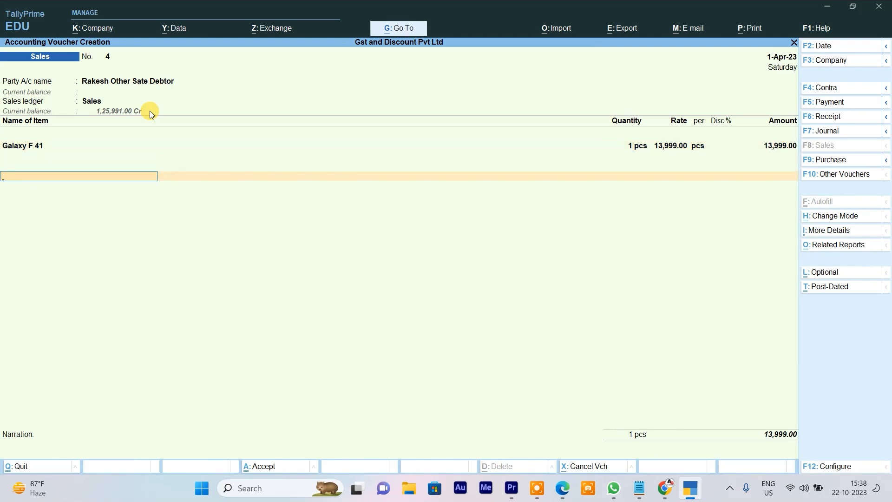
- Enter I Gst as the voucher's tax ledger
type("I")
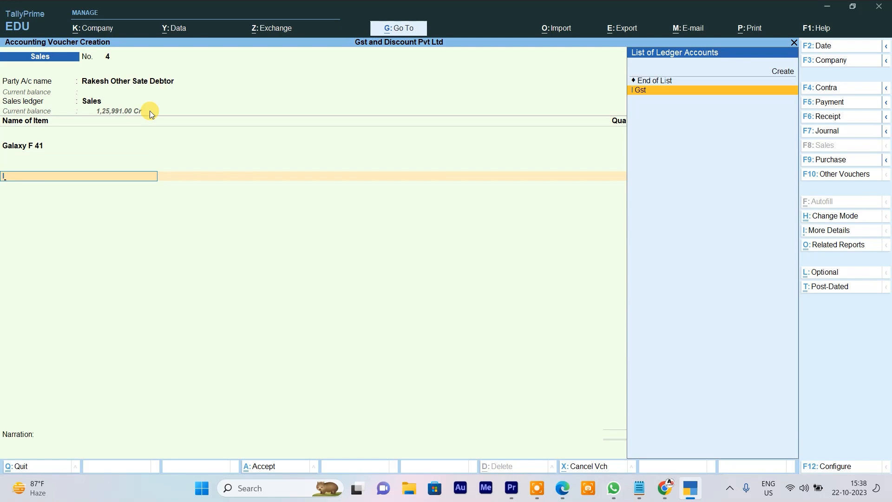
key("Return")
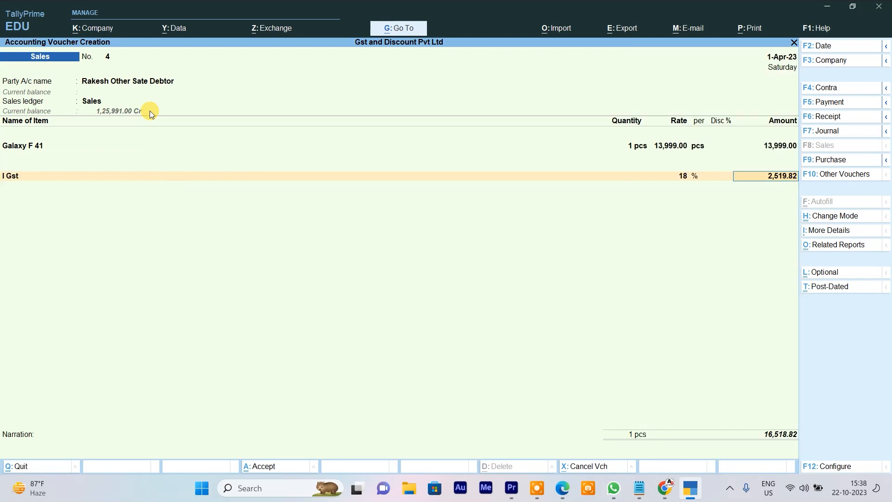